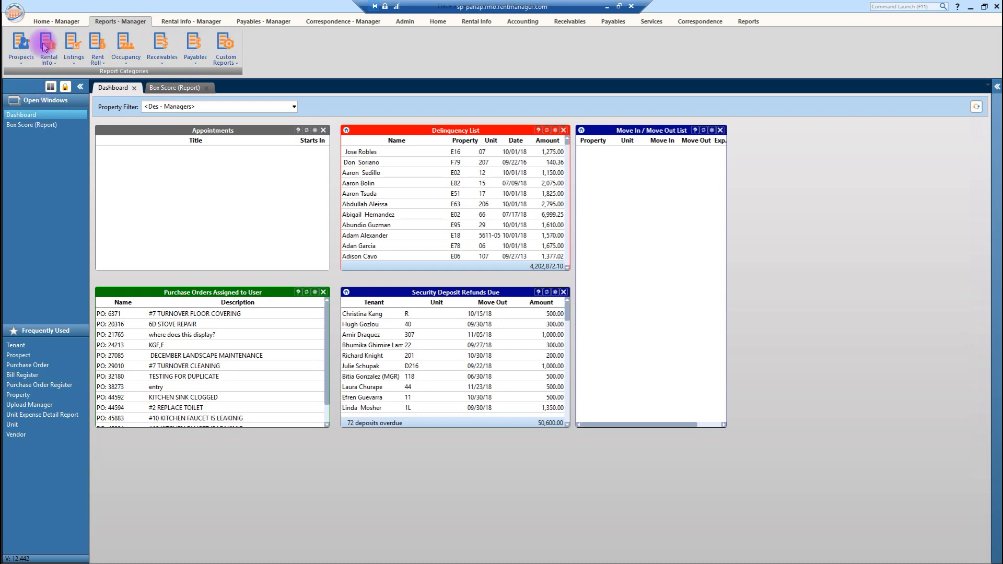
# Show the Prospects report list and choose the Box Score report.
pyautogui.click(18, 62)
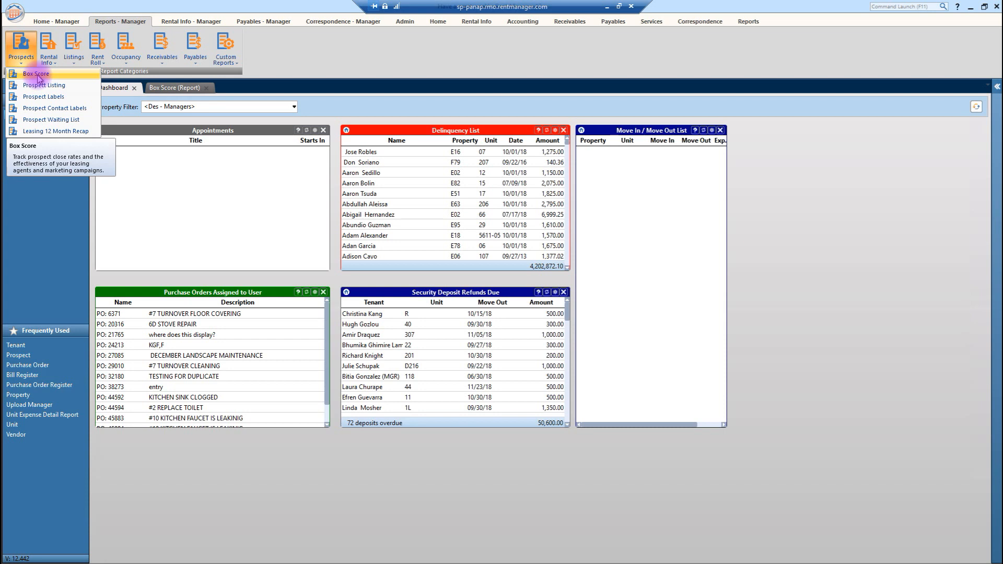
pyautogui.click(37, 76)
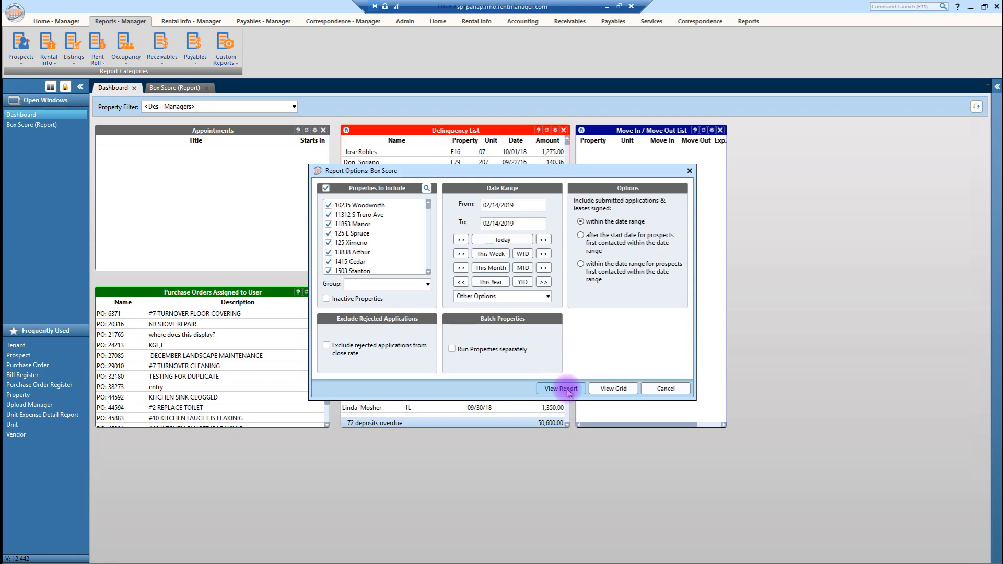
# Cancel the Box Score options, review the open October 2018 Box Score report, then close it.
pyautogui.click(689, 170)
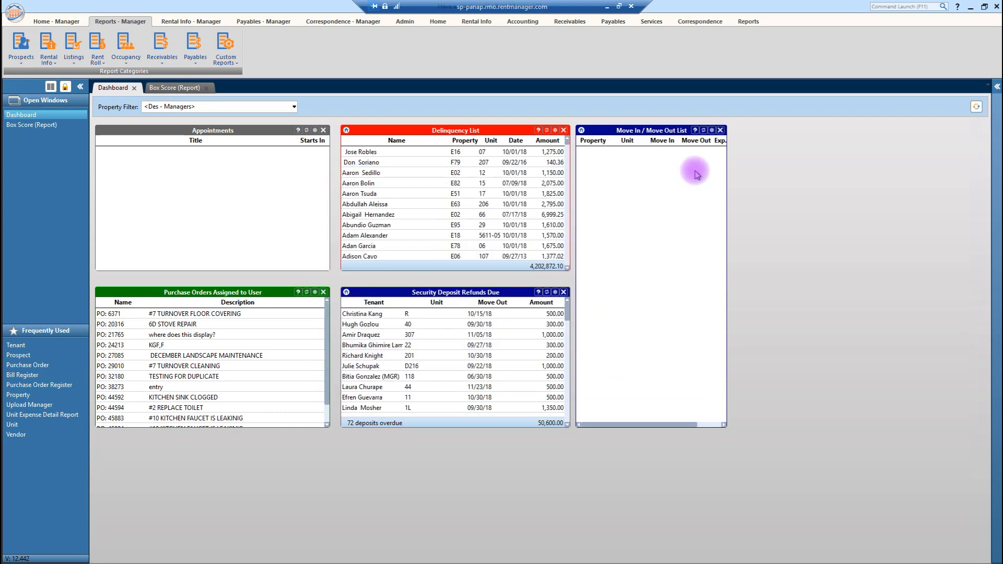
pyautogui.click(174, 87)
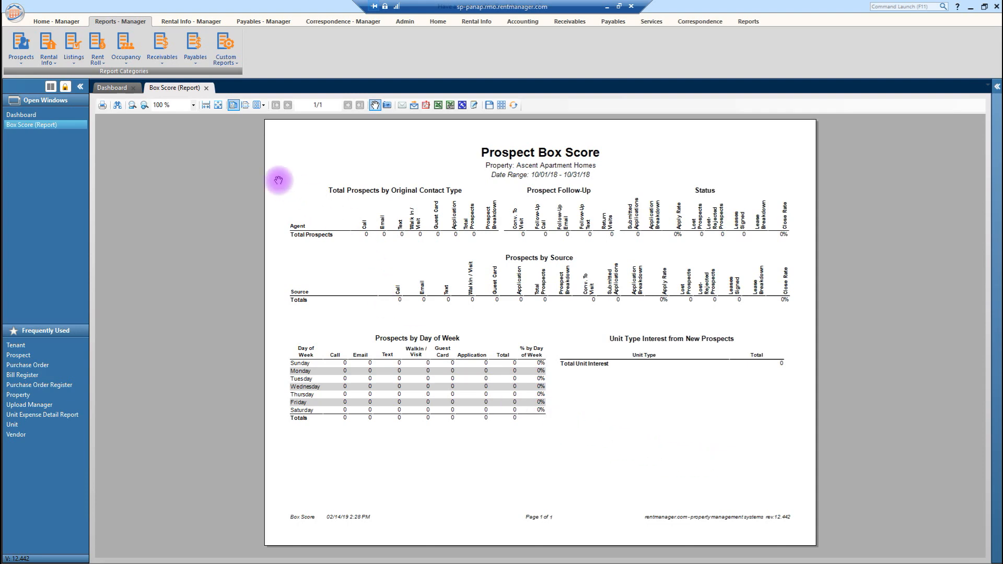
pyautogui.click(206, 88)
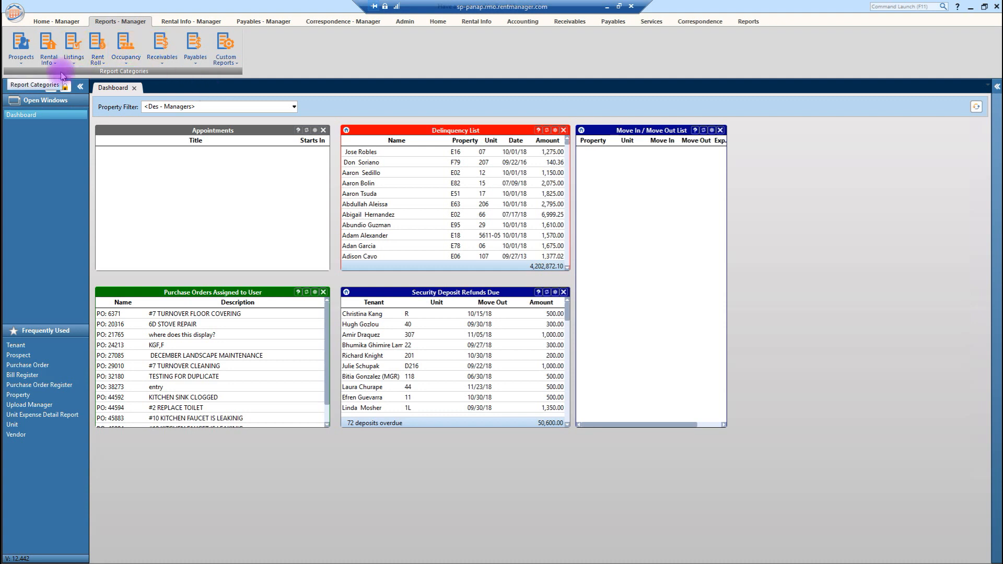
pyautogui.click(79, 63)
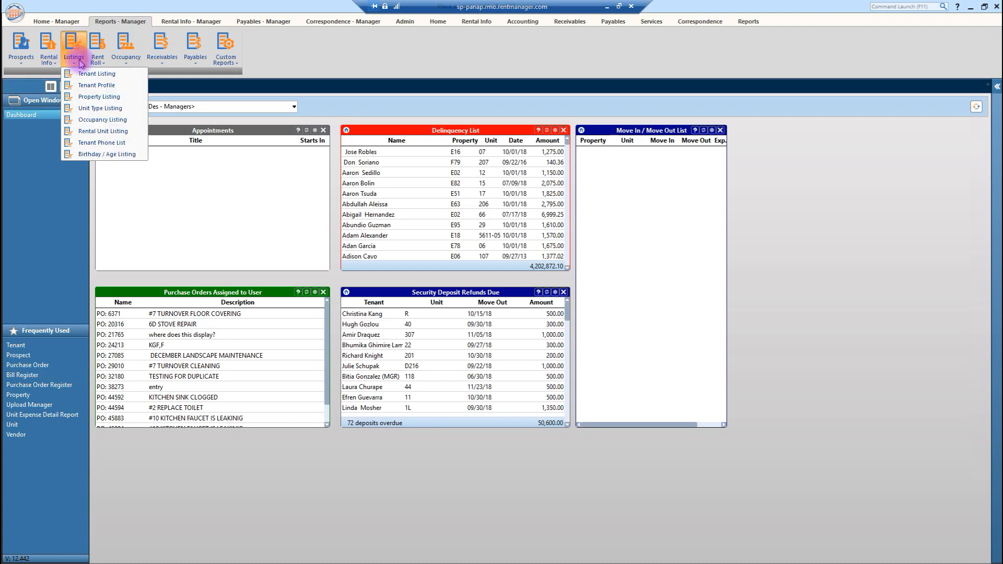
pyautogui.click(114, 145)
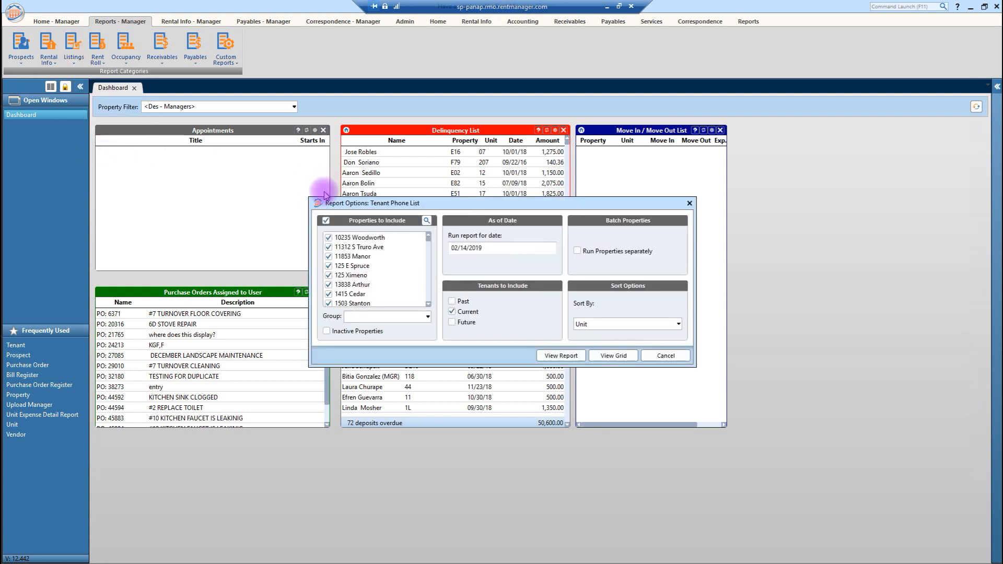
pyautogui.click(326, 220)
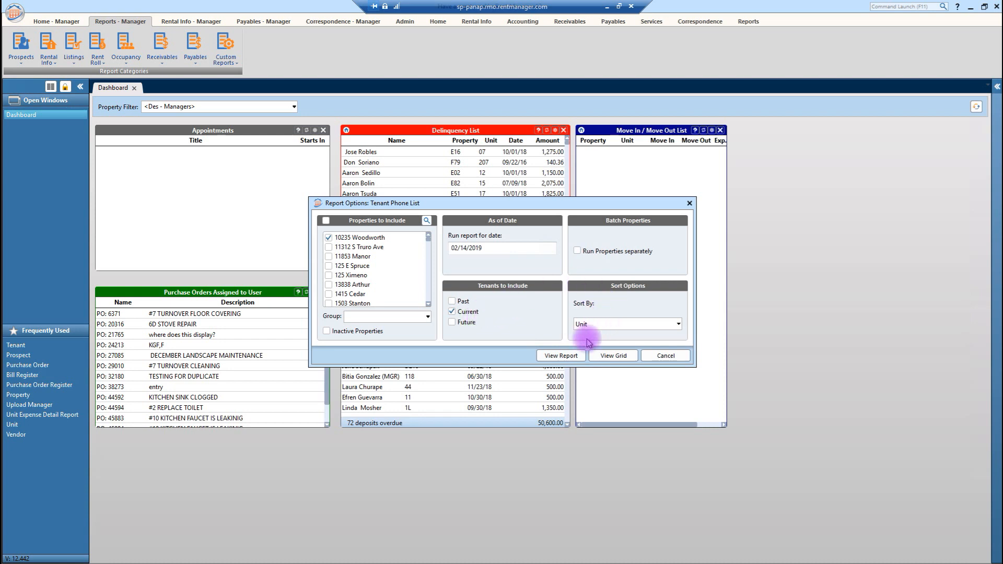
pyautogui.click(562, 356)
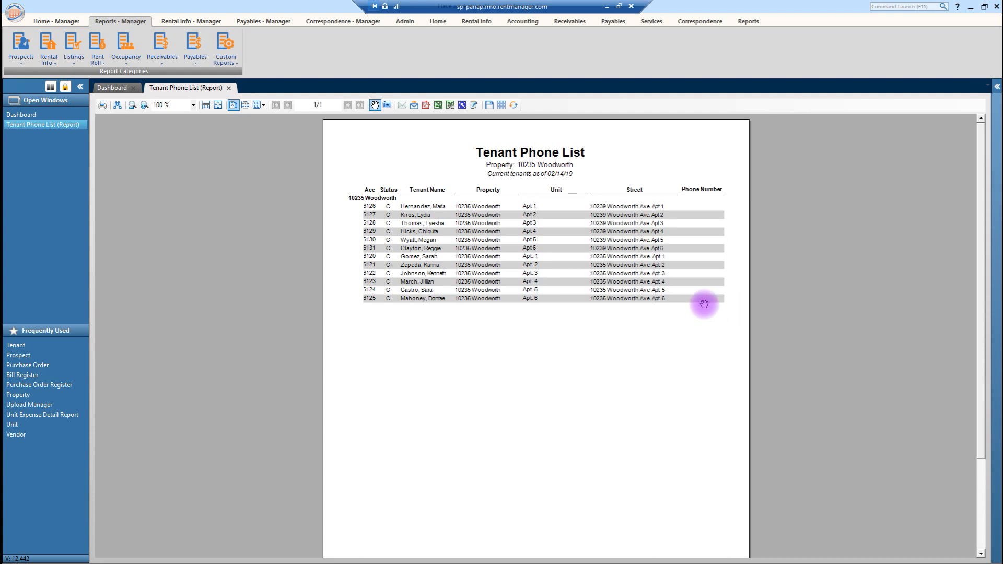
pyautogui.click(229, 89)
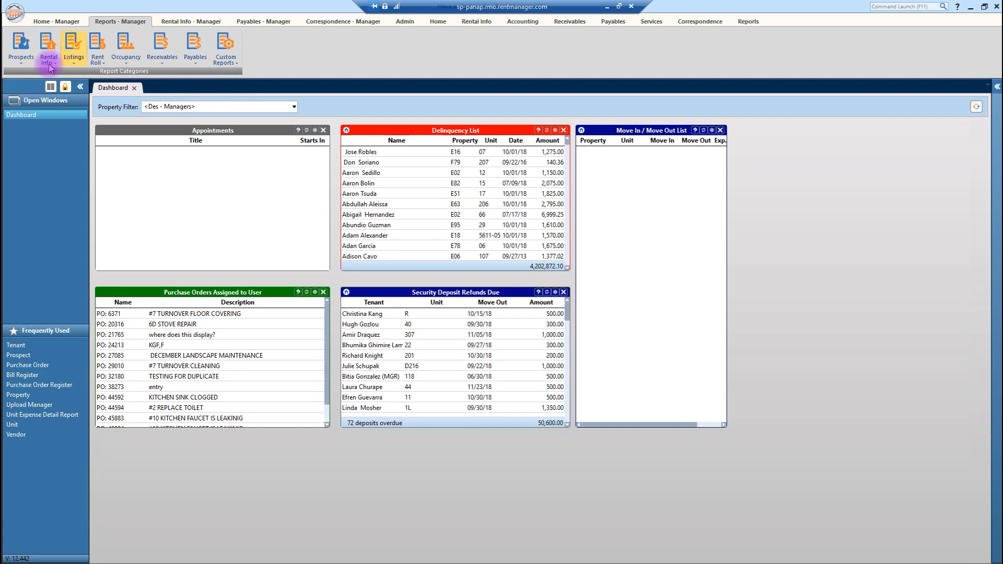
pyautogui.click(75, 63)
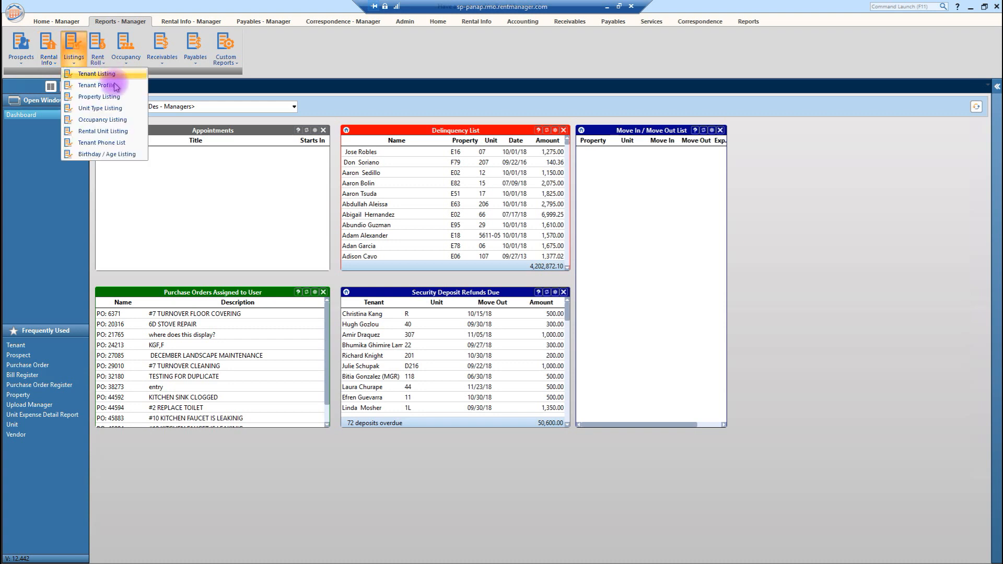
pyautogui.click(113, 160)
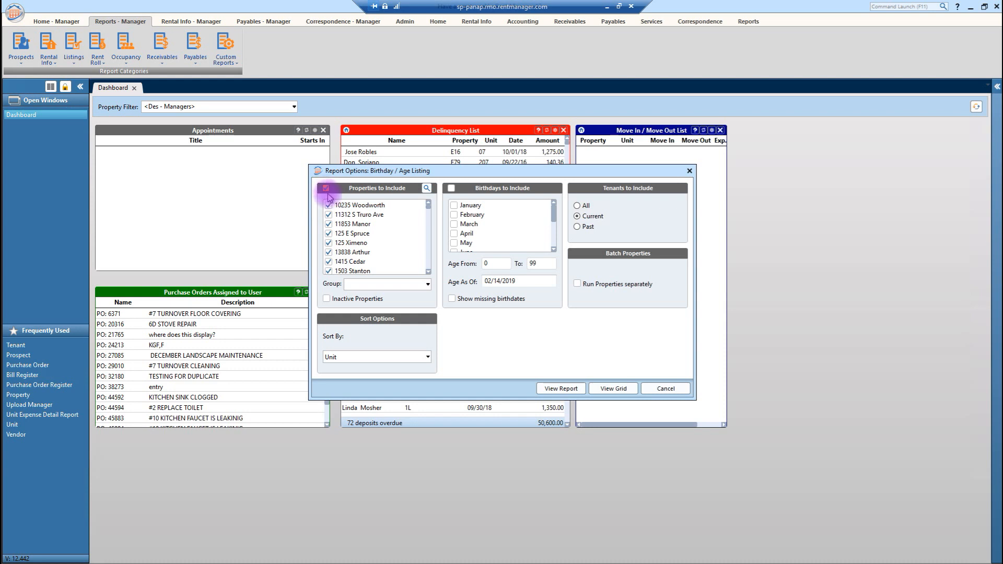
pyautogui.click(326, 188)
pyautogui.click(328, 205)
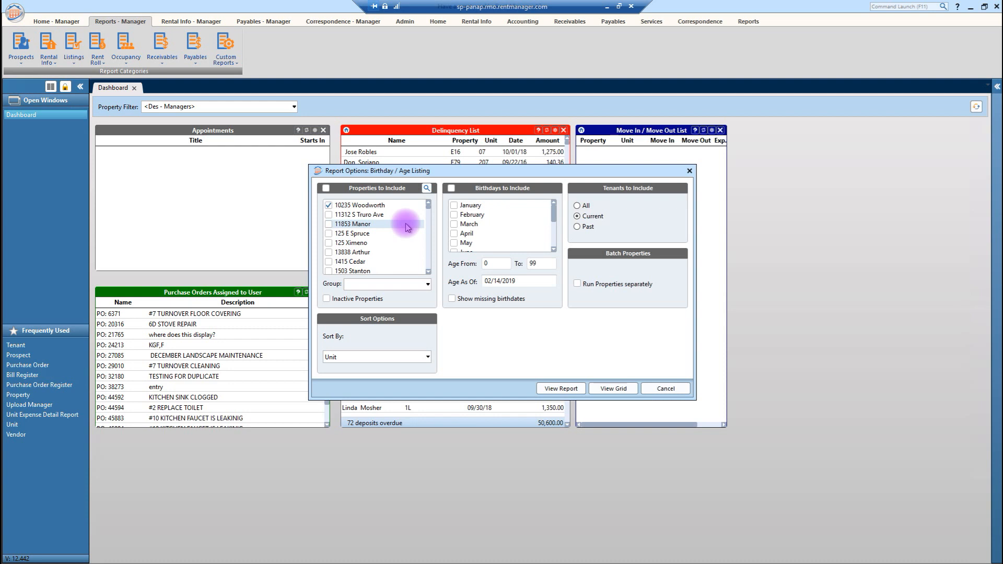
# Include birthdays from every month and generate the Birthday / Age Listing.
pyautogui.click(452, 189)
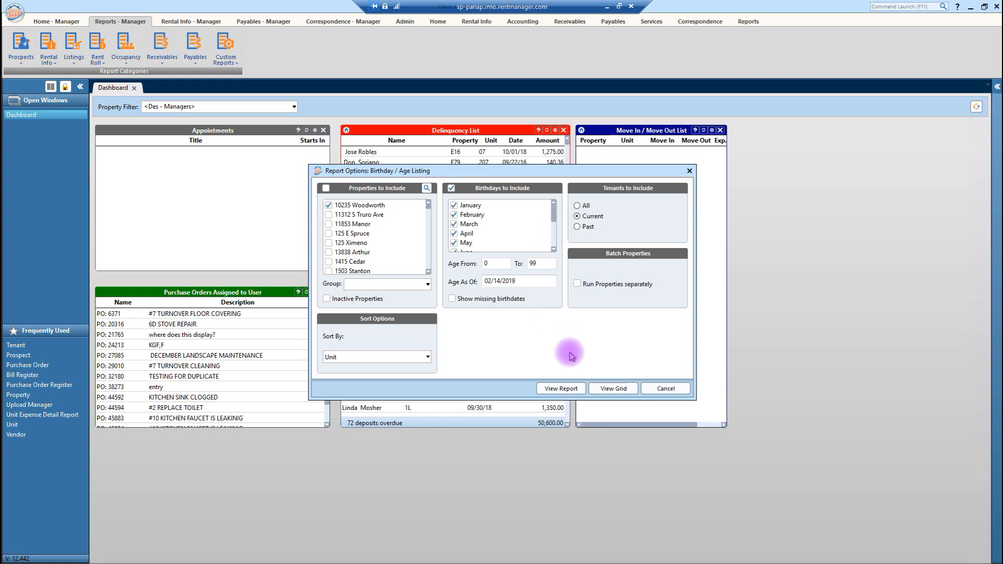
pyautogui.click(564, 387)
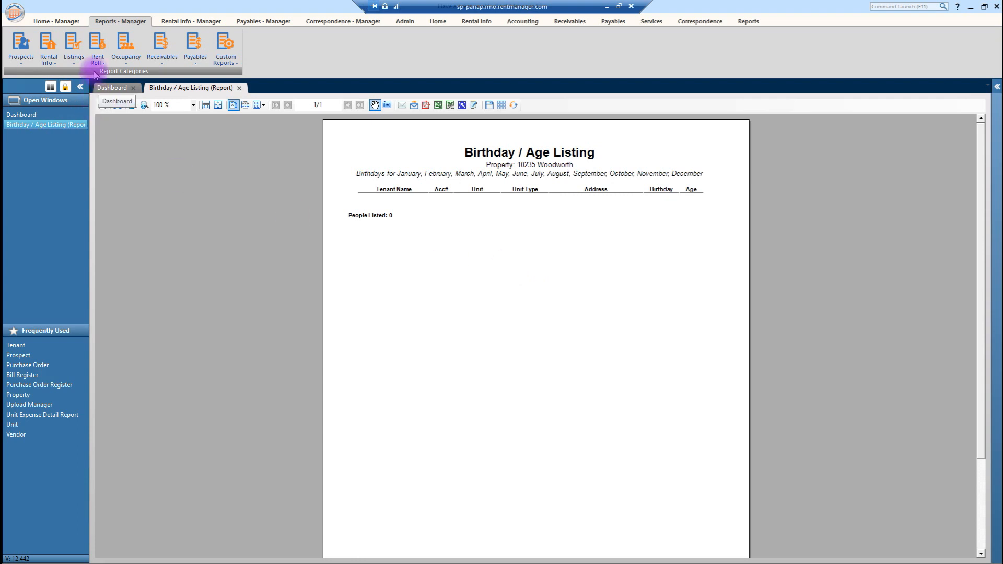
pyautogui.click(96, 47)
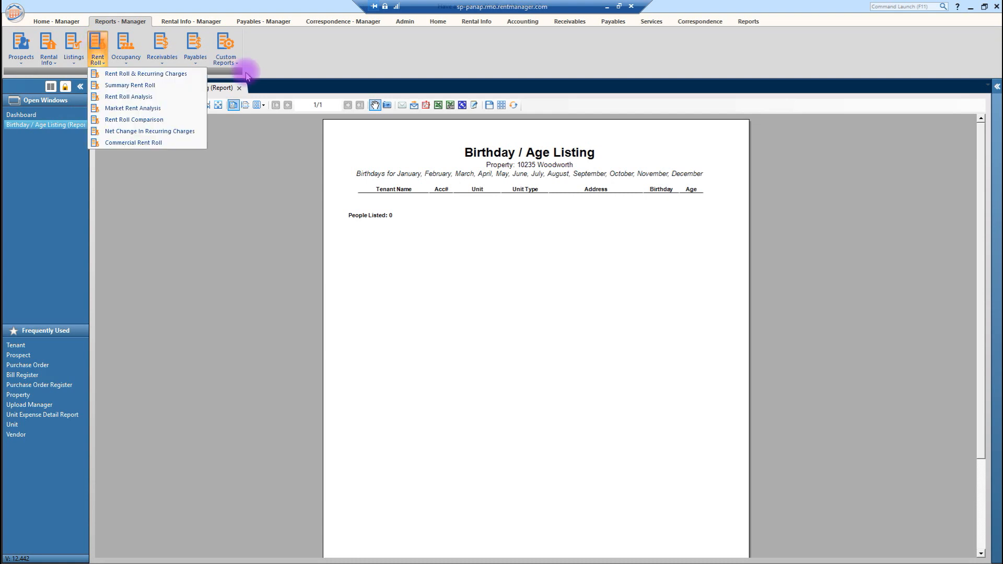
pyautogui.click(239, 90)
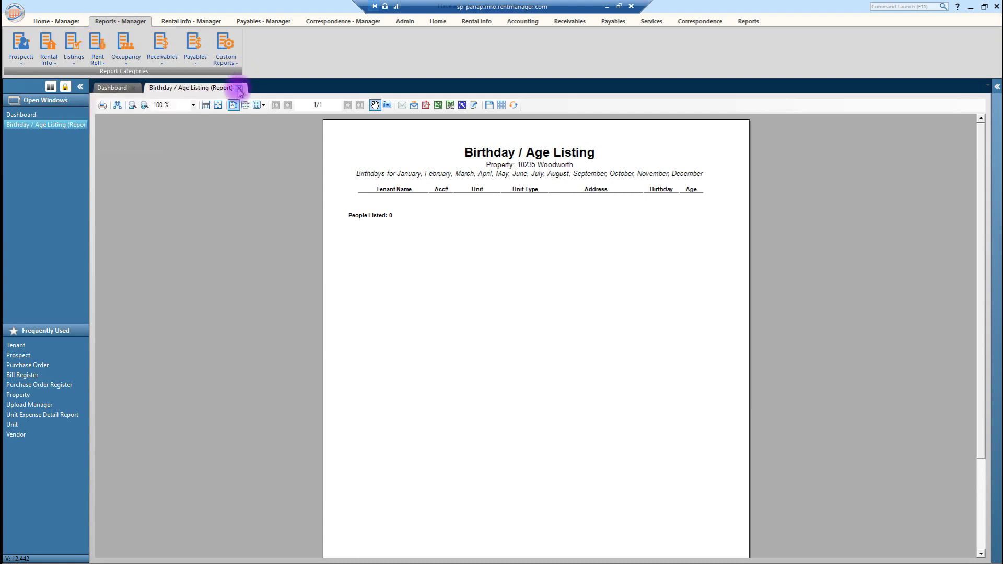
pyautogui.click(96, 44)
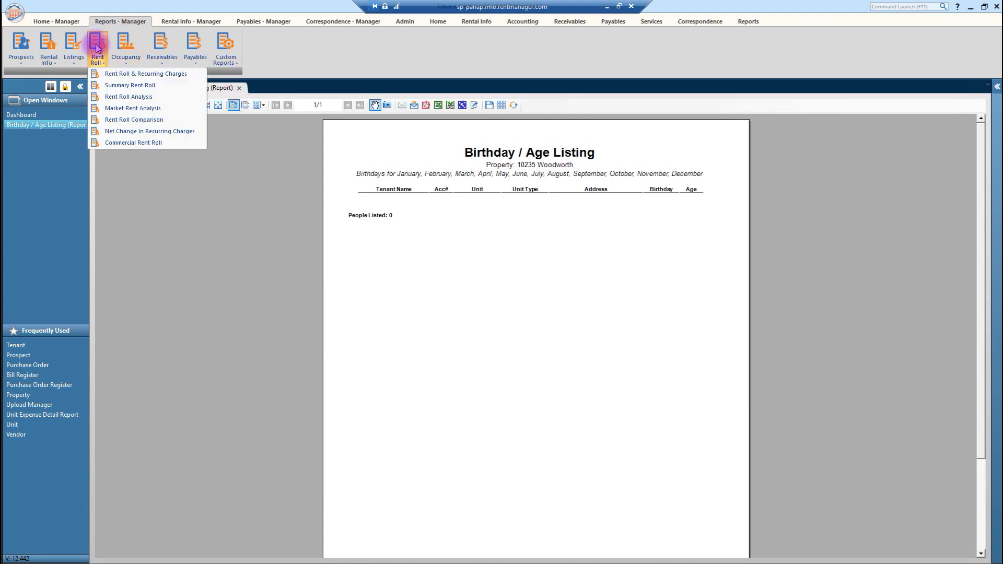
pyautogui.click(130, 96)
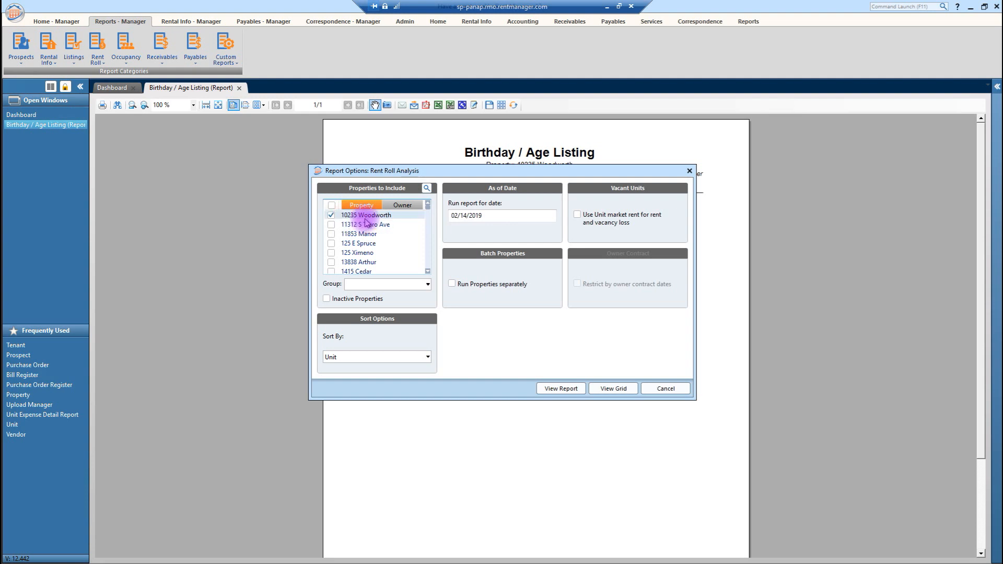
pyautogui.click(586, 216)
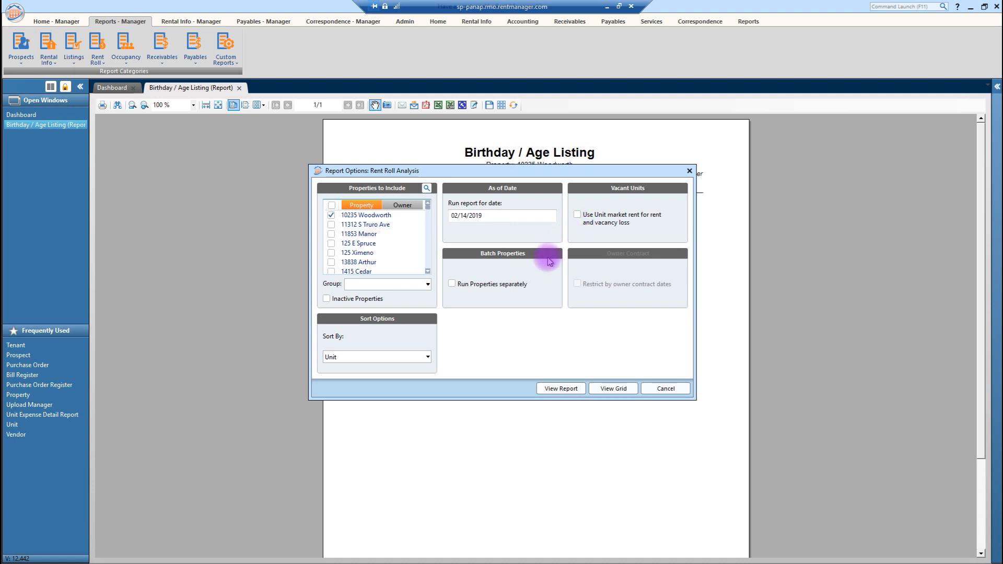
pyautogui.click(560, 389)
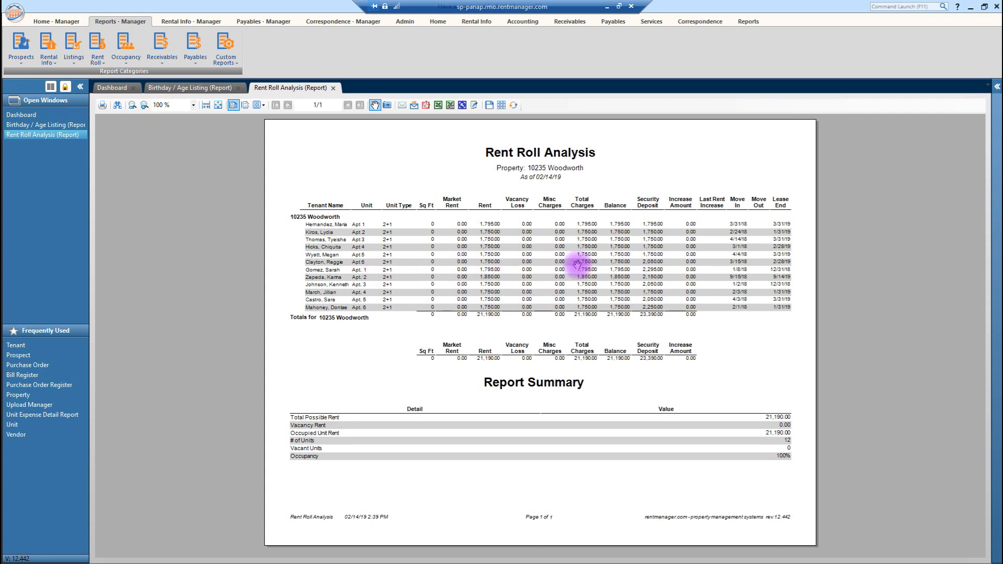
pyautogui.click(335, 88)
pyautogui.click(240, 88)
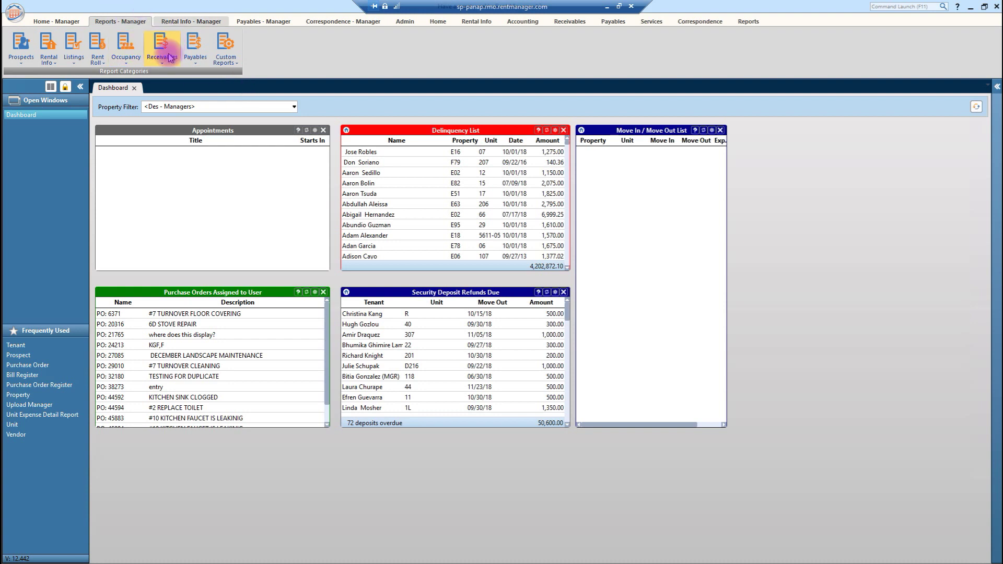
# Choose Occupancy > Move In / Move Out and include property 10235 Woodworth.
pyautogui.click(131, 63)
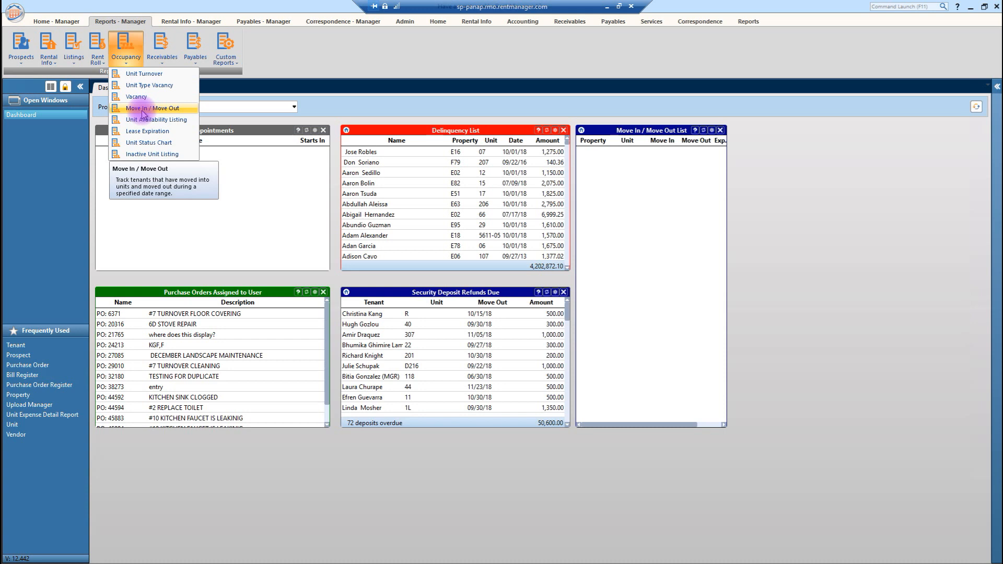
pyautogui.click(143, 112)
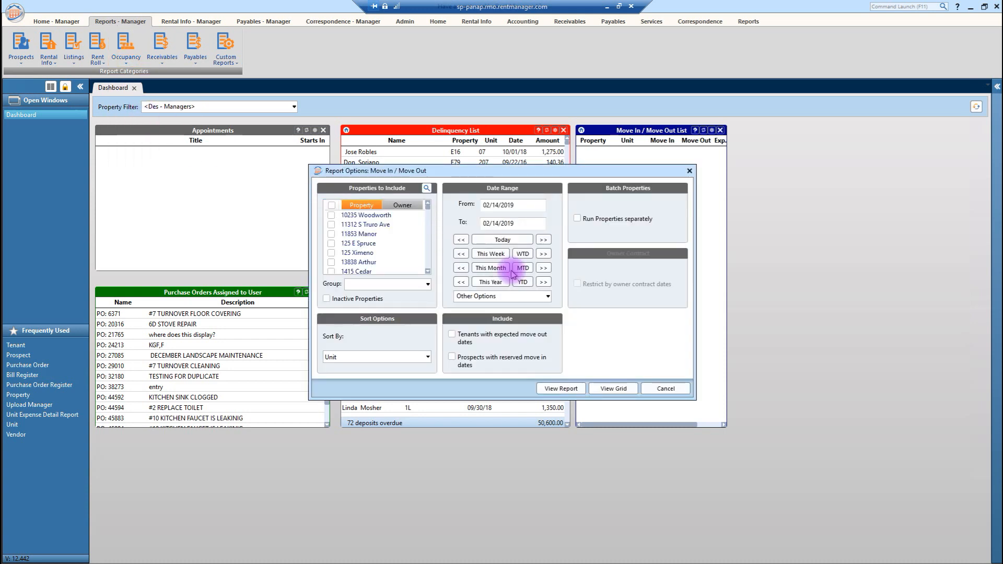
pyautogui.click(331, 215)
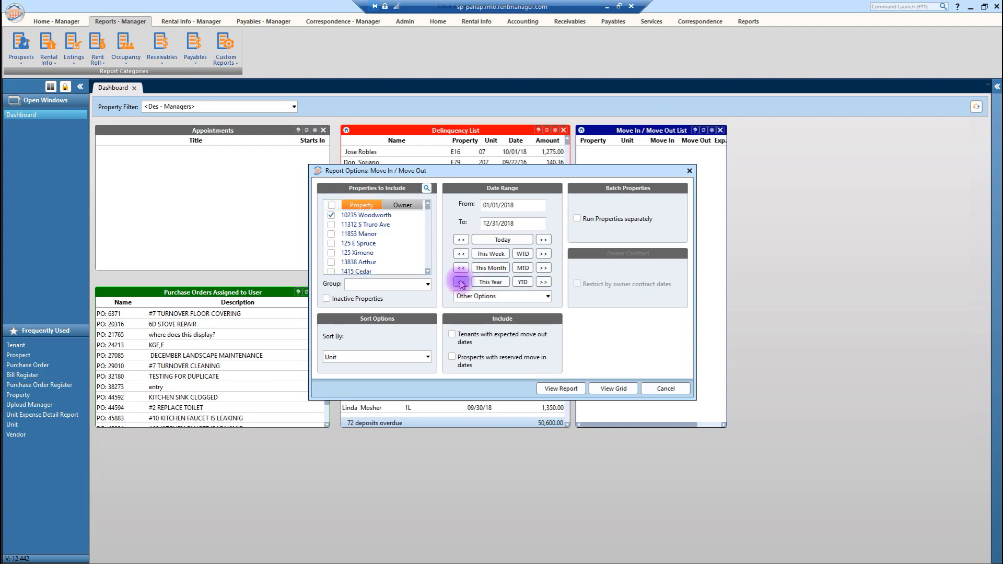
# Set the end date to today, 02/14/2019, and generate the Move In / Move Out report.
pyautogui.click(542, 225)
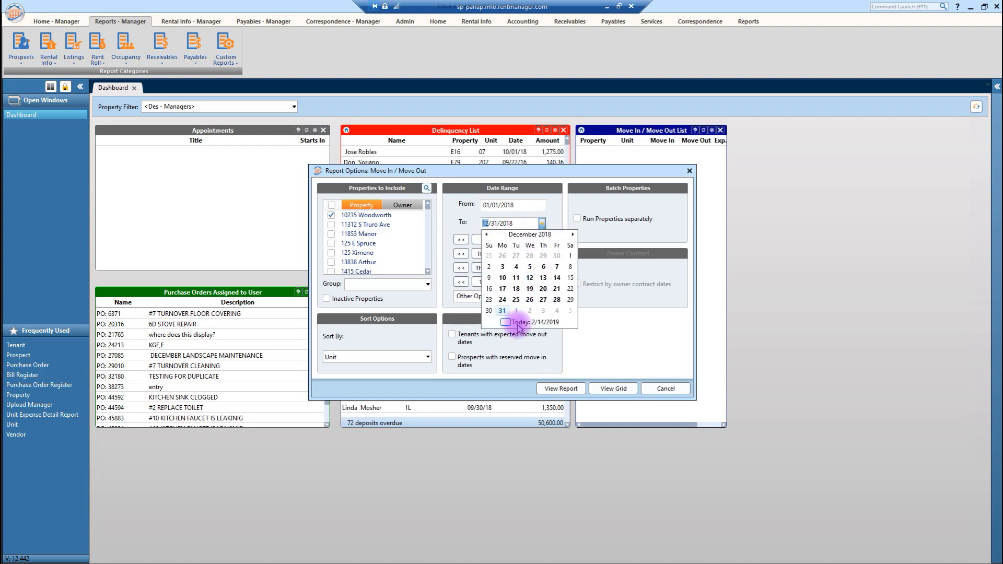
pyautogui.click(518, 323)
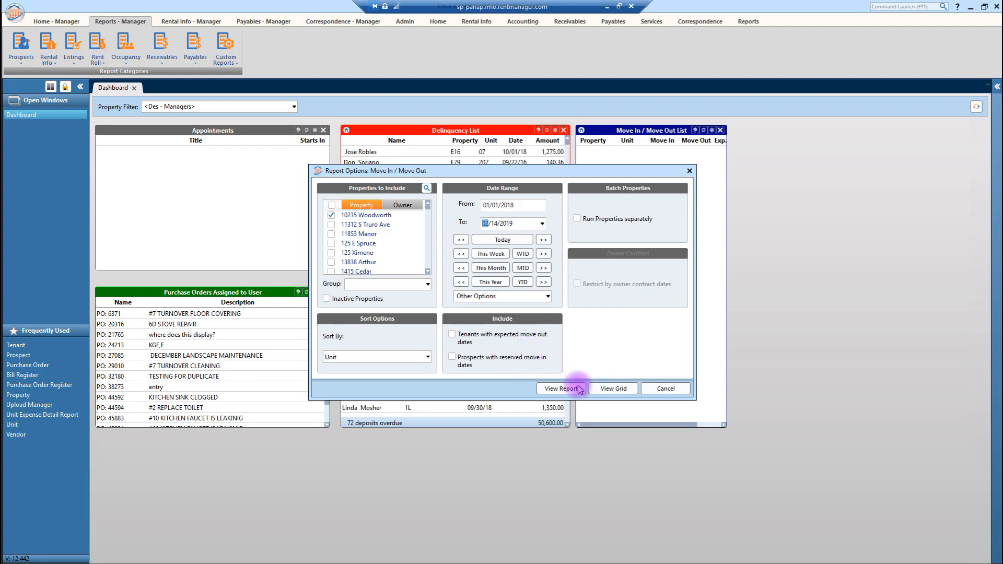
pyautogui.click(561, 389)
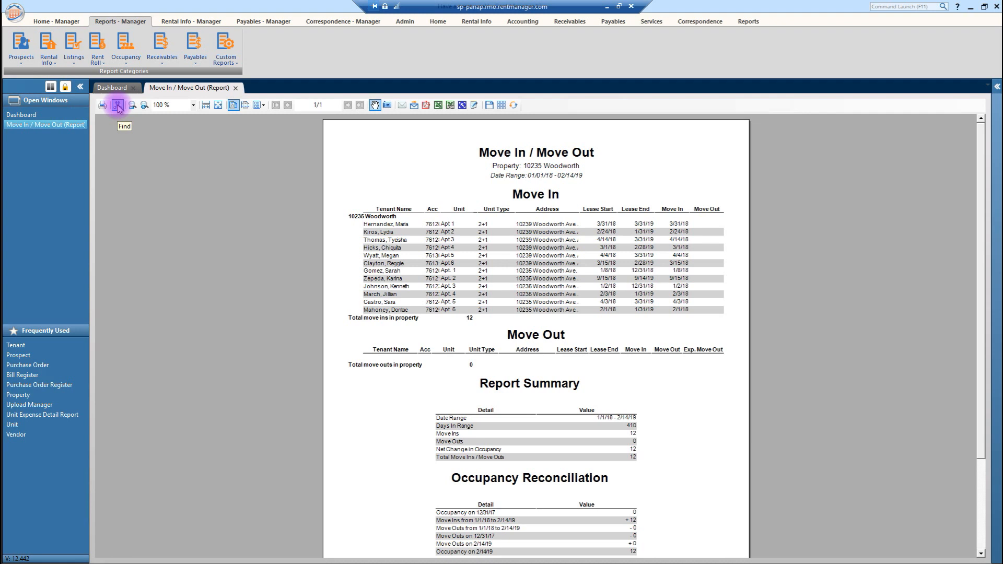
# Review the loaded Move In / Move Out report showing 12 move-ins and no move-outs.
pyautogui.click(118, 107)
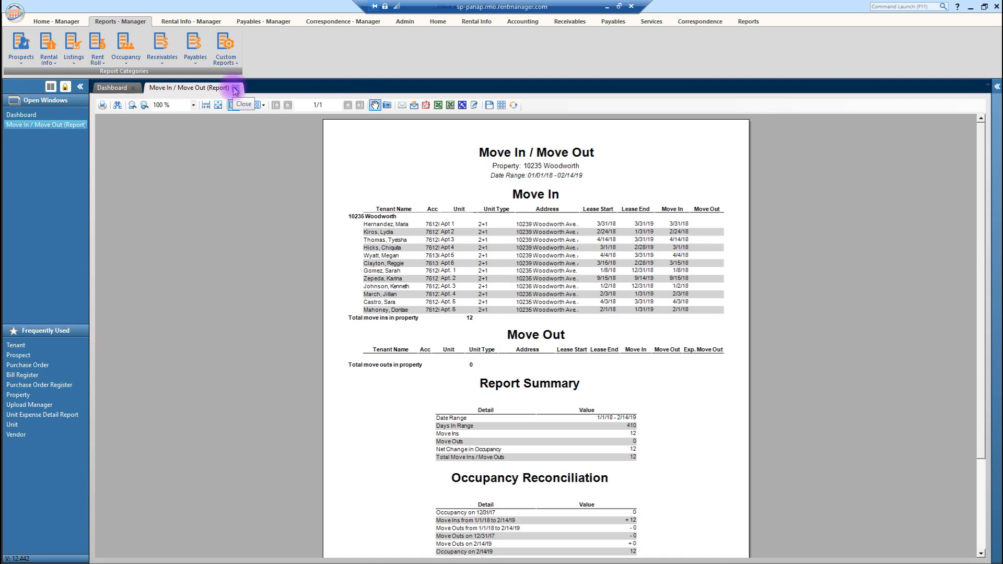
# Close the Move In / Move Out report and choose Receivables > Aged Receivables with Notes.
pyautogui.click(234, 89)
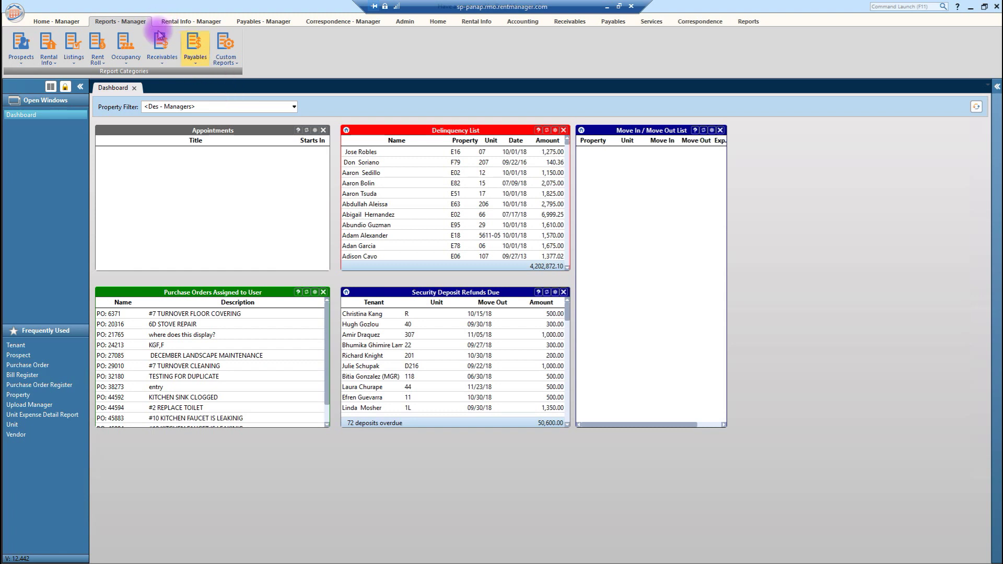
pyautogui.click(163, 57)
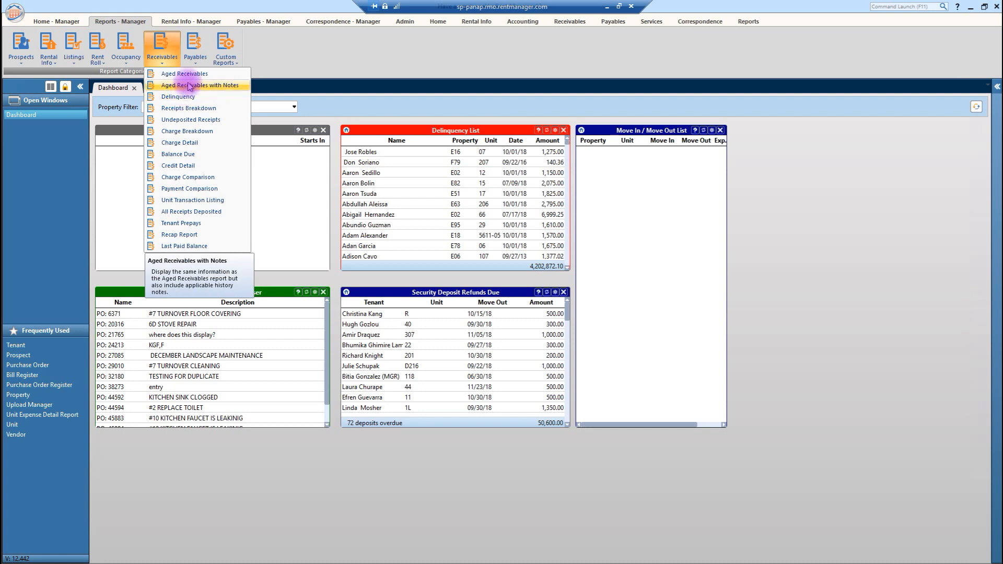
pyautogui.click(188, 86)
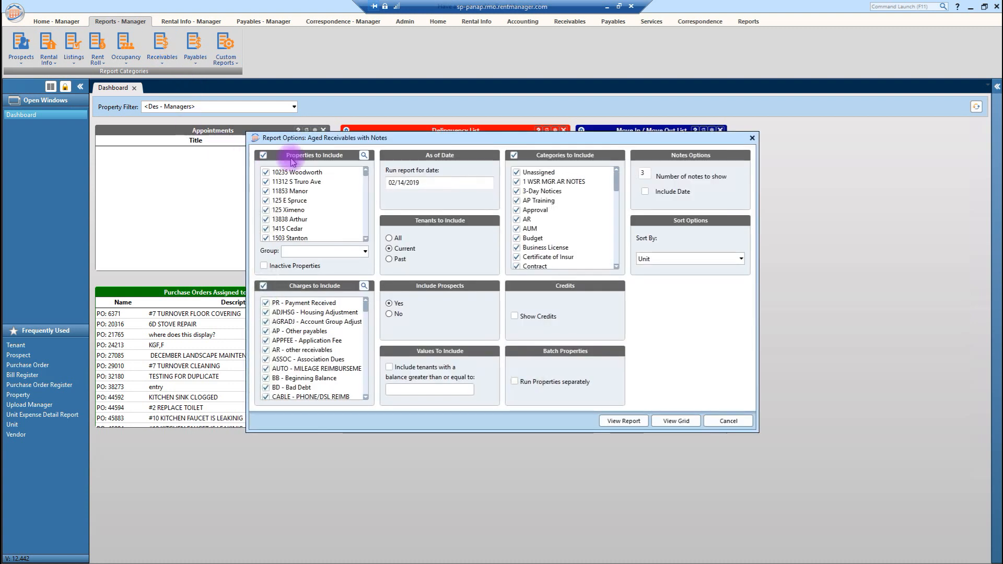
# Limit it to 10235 Woodworth and the 1 WSR MGR AR NOTES category, generate the report, then close it.
pyautogui.click(266, 157)
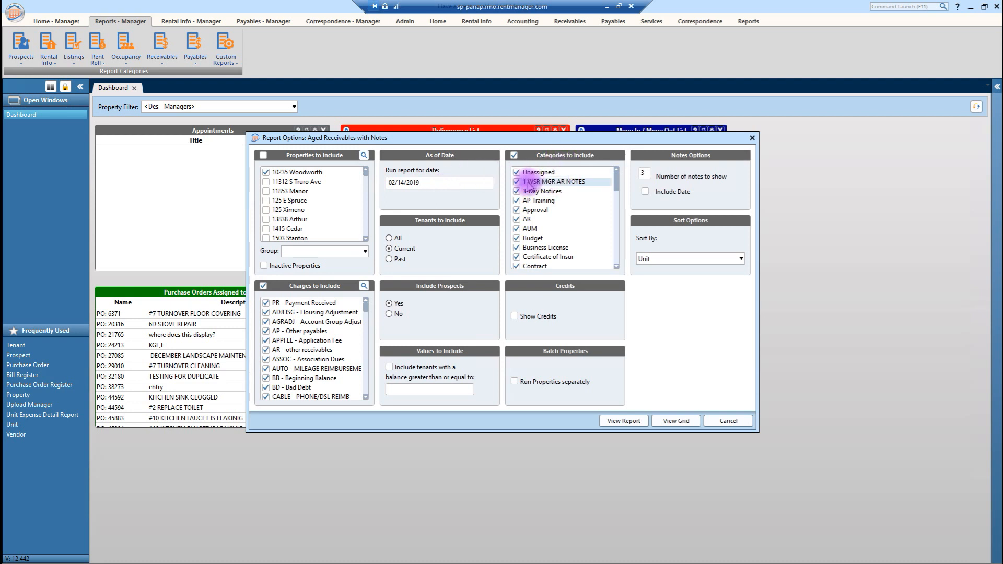
pyautogui.click(514, 155)
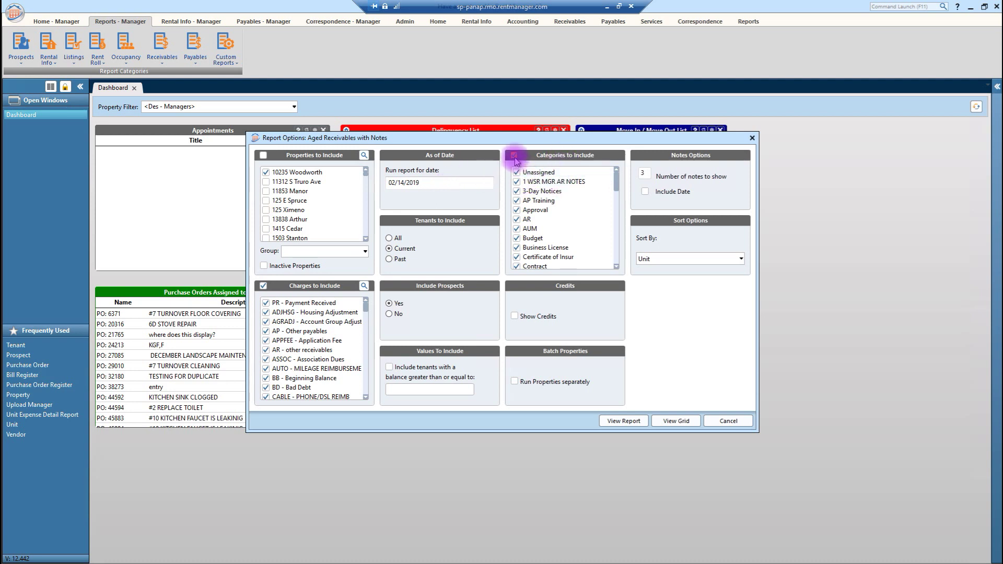
pyautogui.click(531, 184)
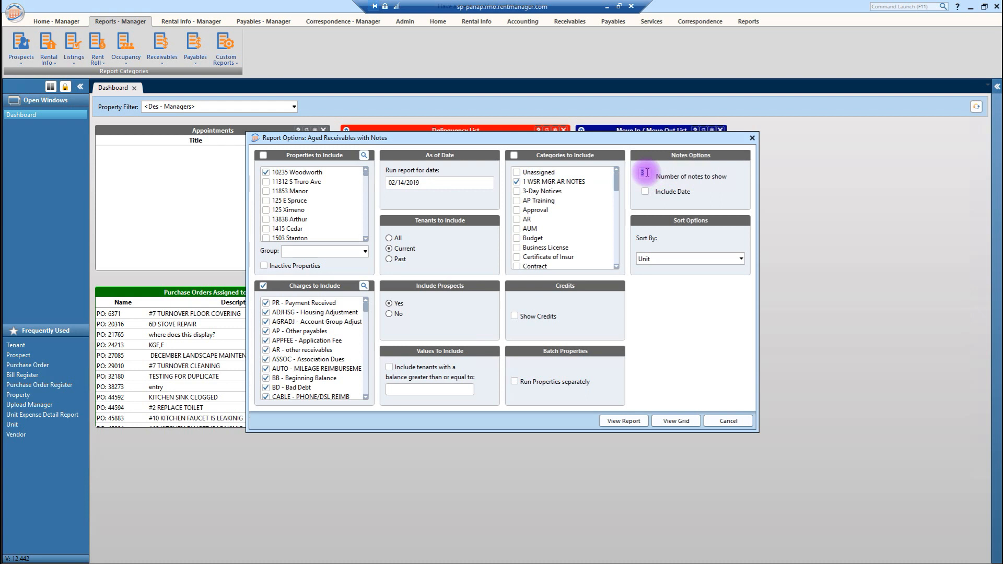
pyautogui.write('1')
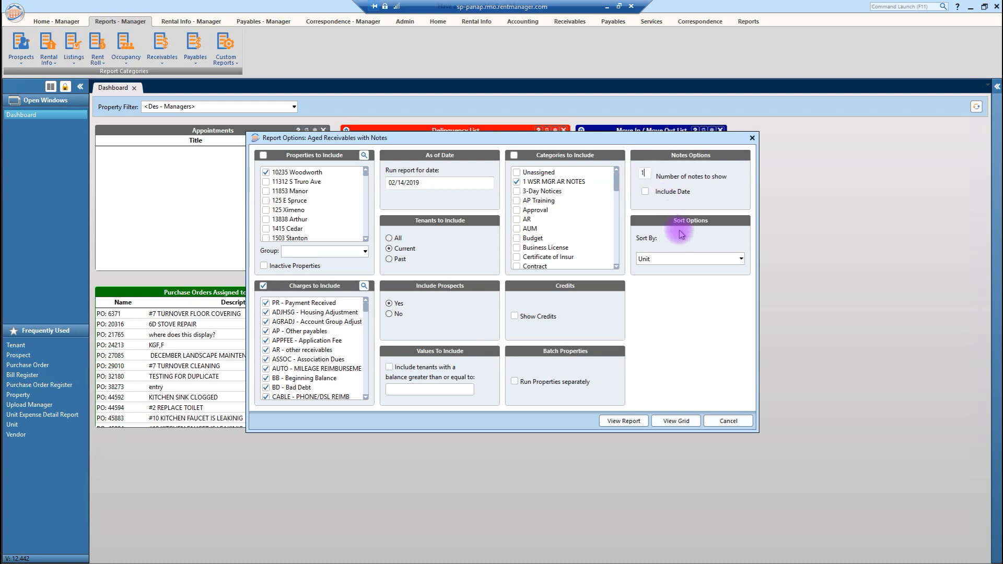
pyautogui.click(625, 422)
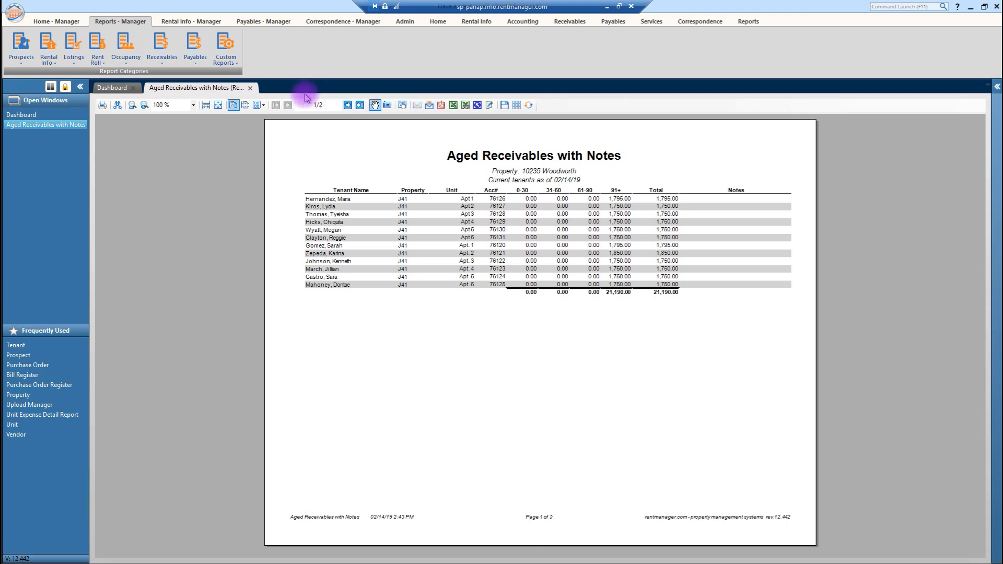
pyautogui.click(251, 88)
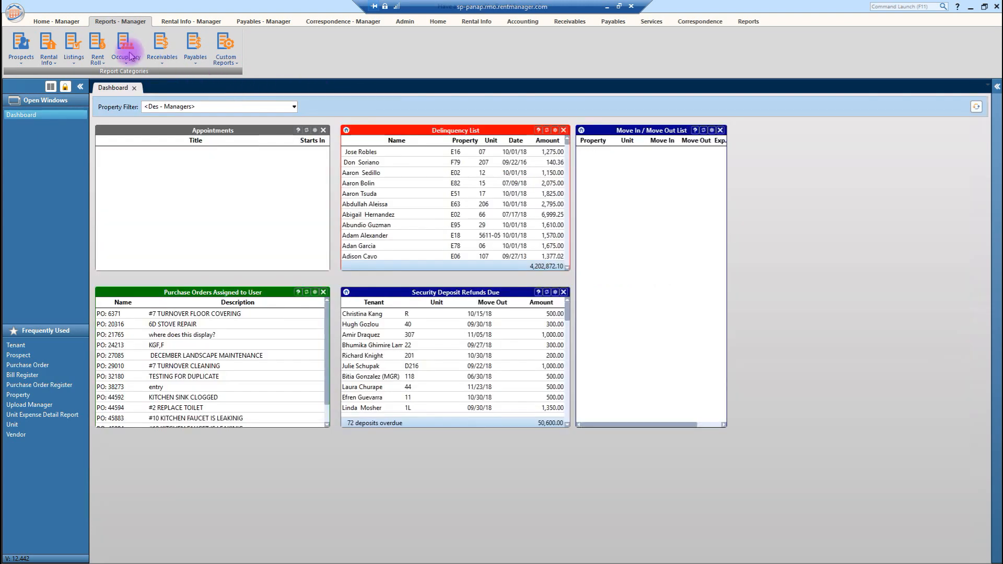
pyautogui.click(159, 59)
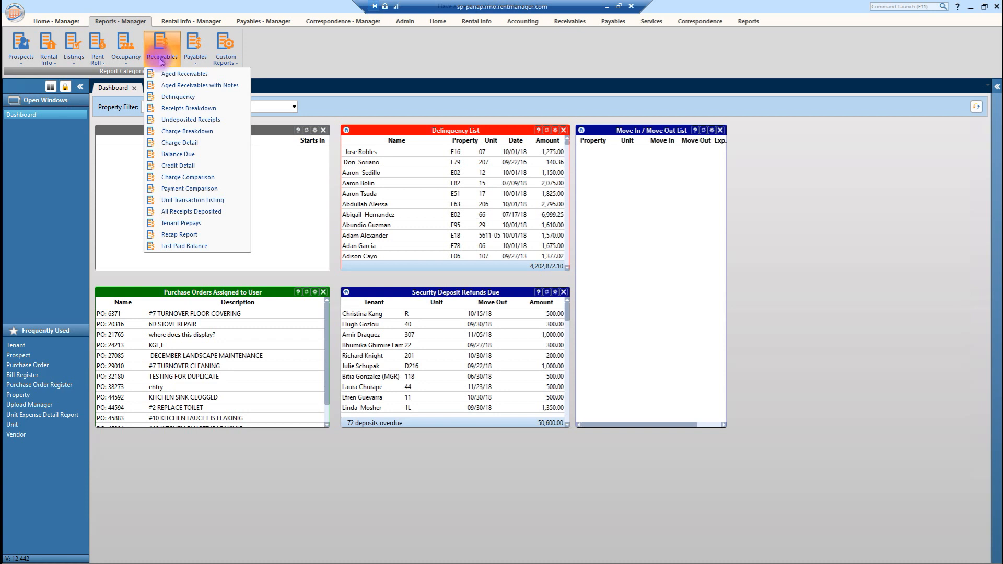
pyautogui.click(171, 100)
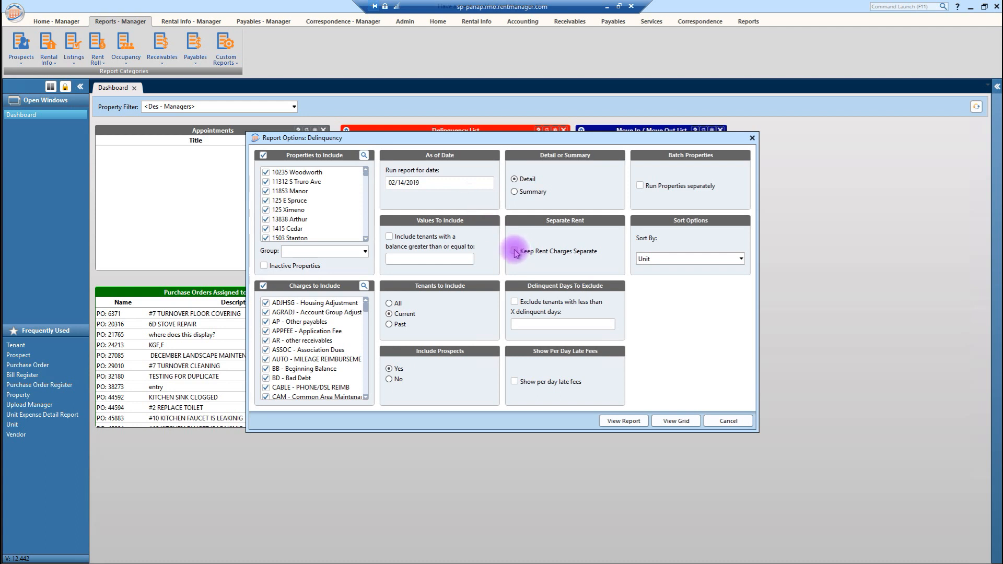
pyautogui.click(514, 252)
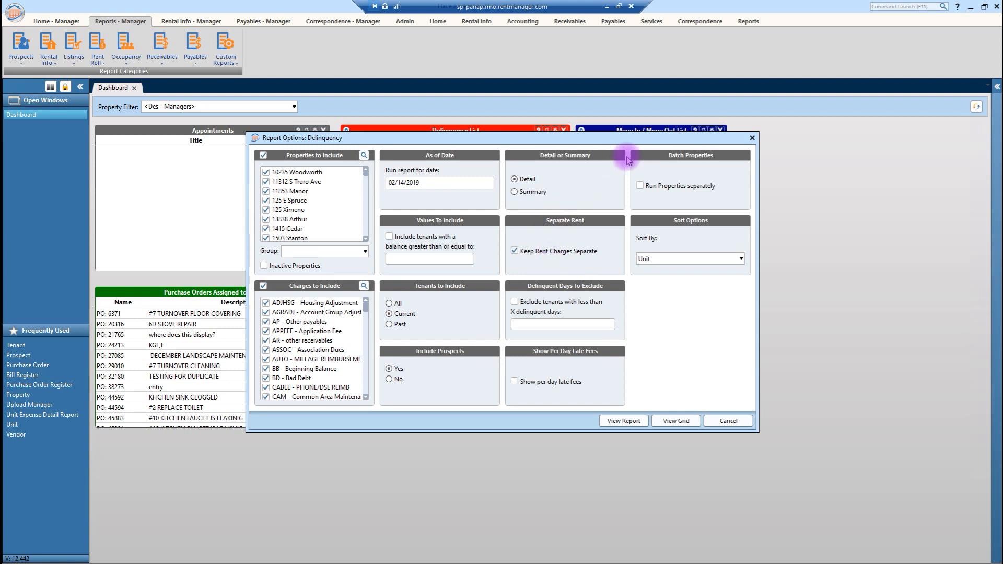
pyautogui.click(752, 139)
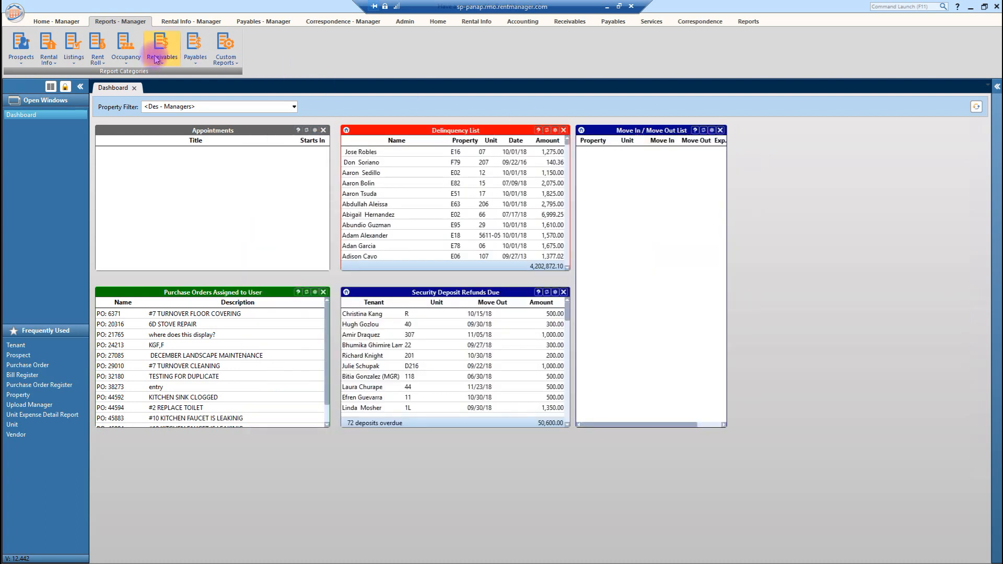
# Choose Payables > Bills Paid and include Ascent Apartment Homes from the property list.
pyautogui.click(199, 50)
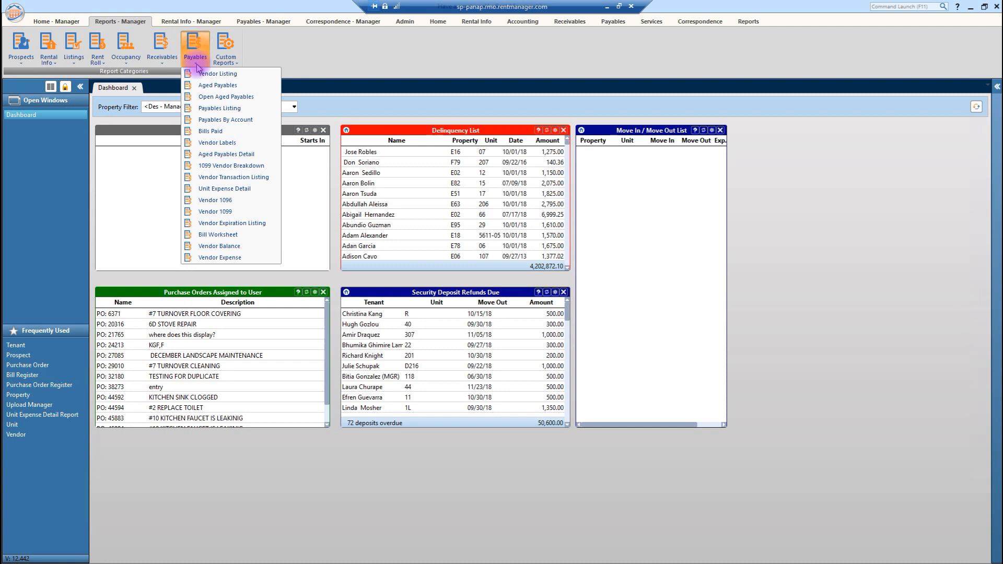
pyautogui.click(227, 134)
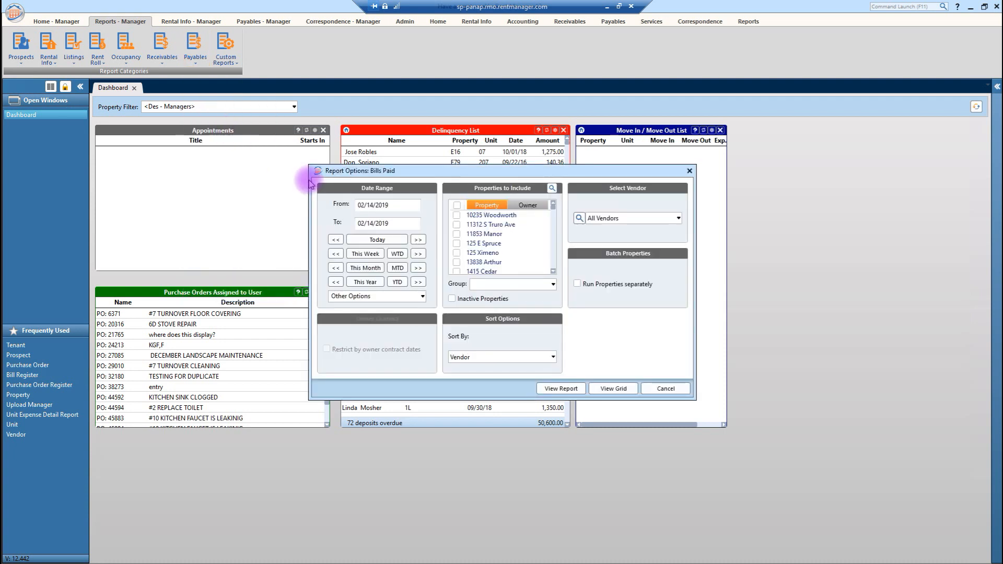
pyautogui.click(553, 272)
pyautogui.click(552, 271)
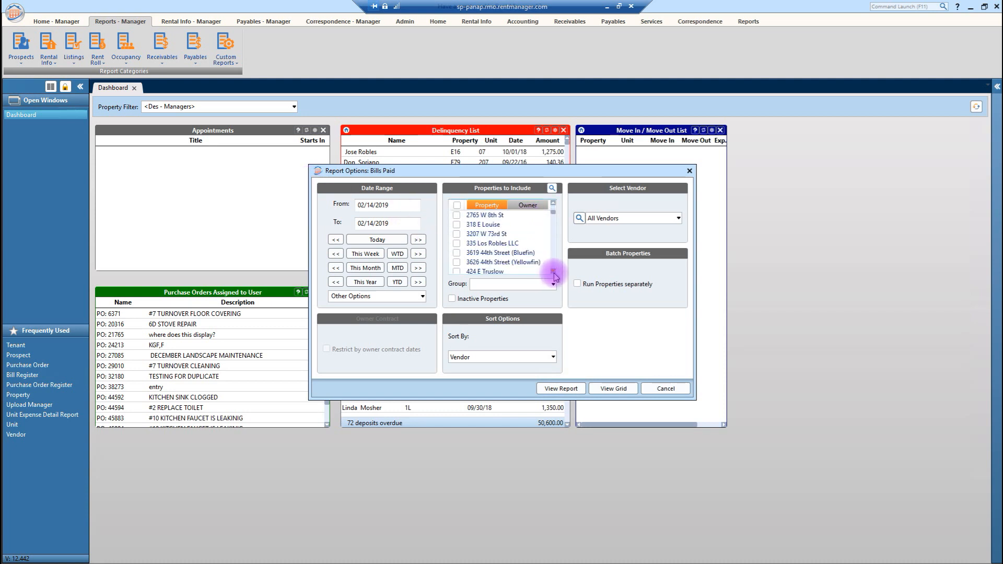
pyautogui.click(553, 271)
pyautogui.click(552, 272)
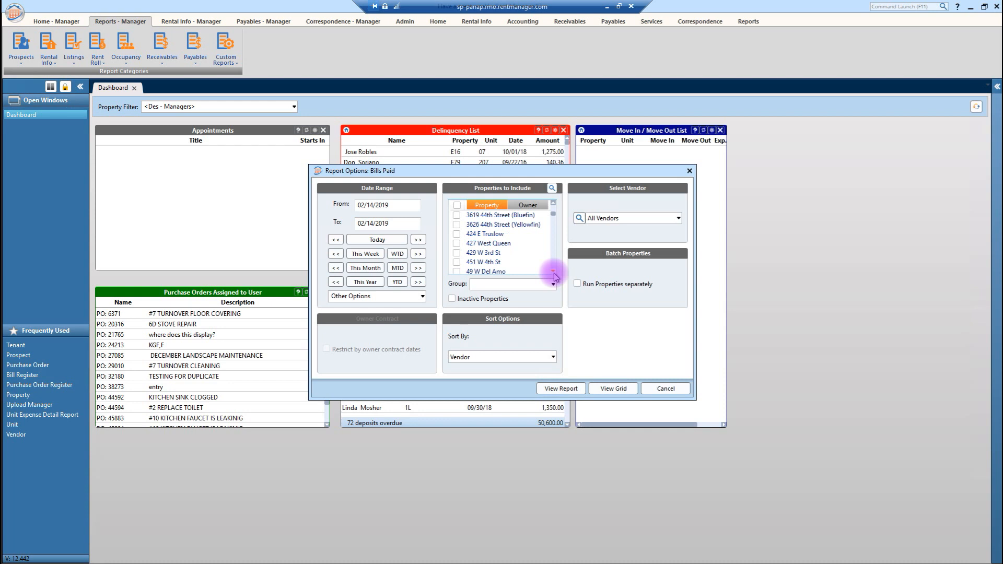
pyautogui.click(552, 271)
pyautogui.click(553, 272)
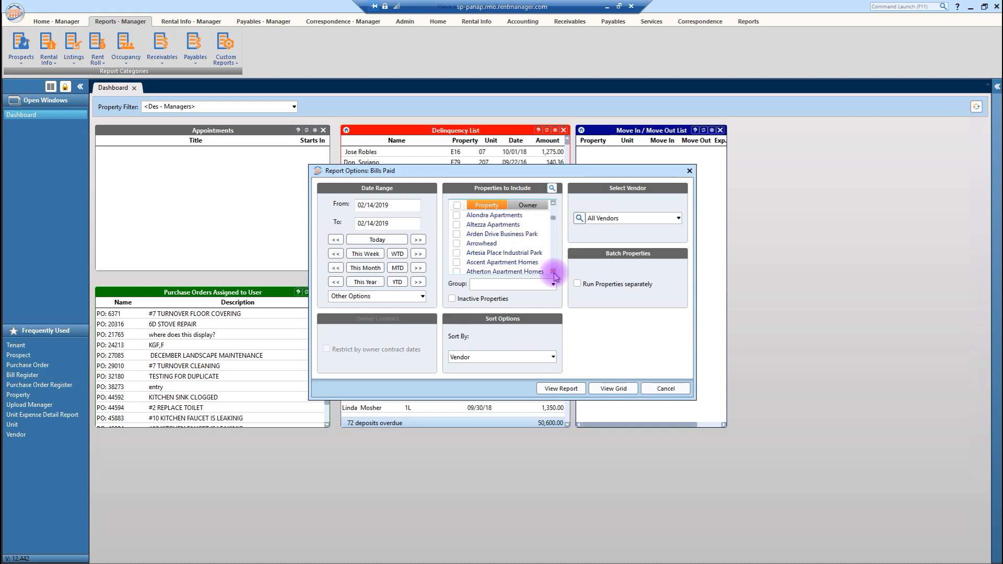
pyautogui.click(457, 246)
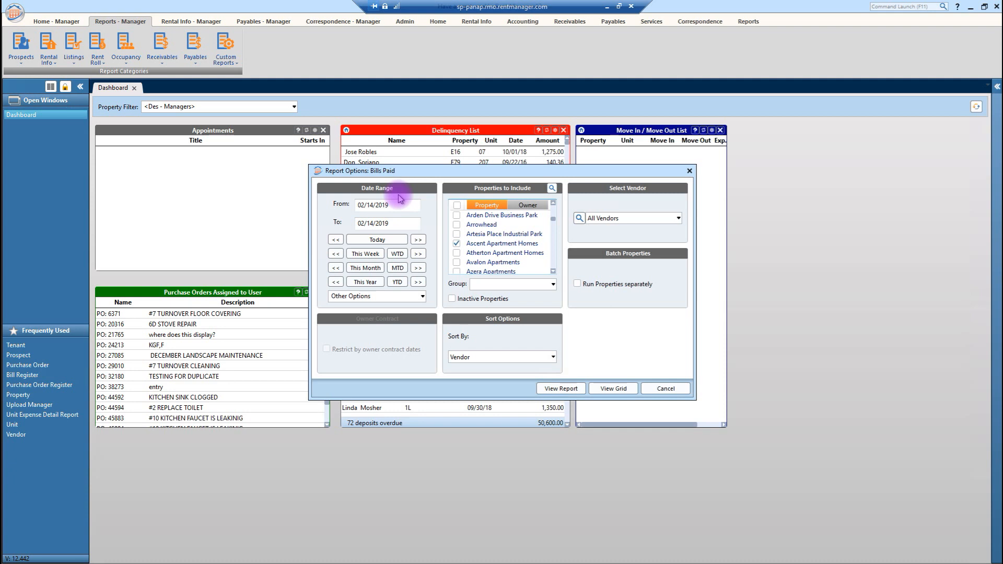
# Set the date range to This Year (01/01/2018–12/31/2018) and cover all vendors.
pyautogui.click(416, 208)
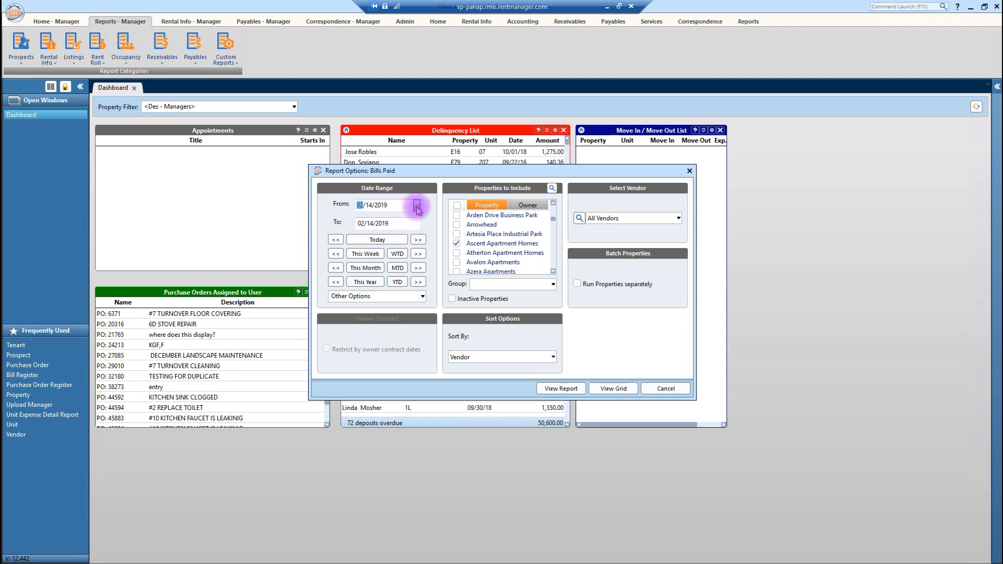
pyautogui.click(362, 217)
pyautogui.click(362, 217)
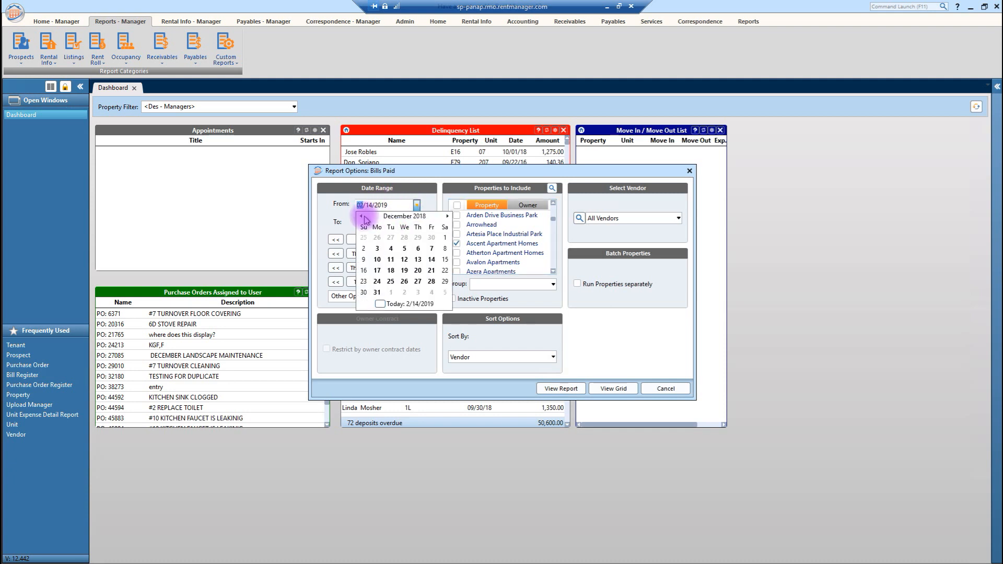
pyautogui.click(326, 223)
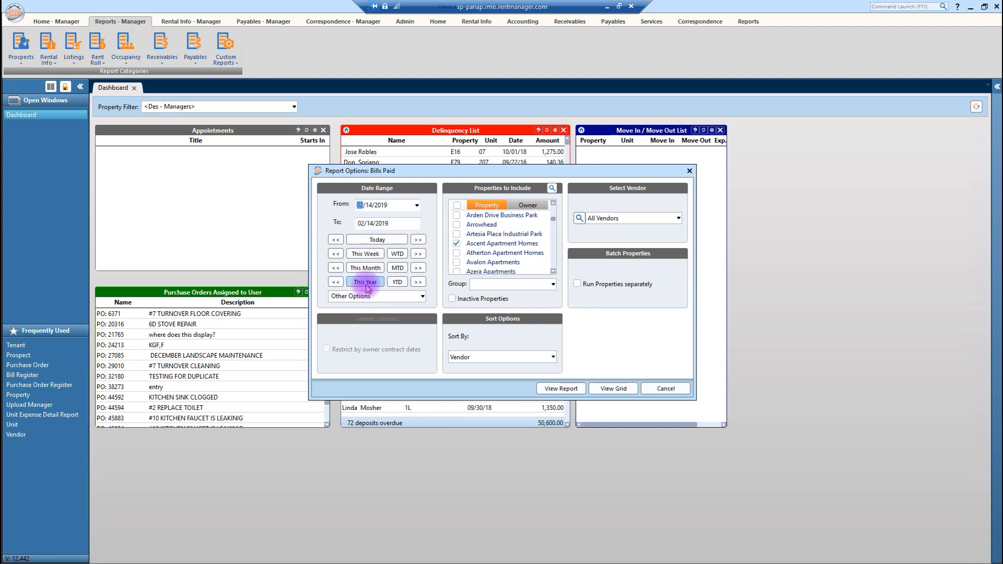
pyautogui.click(358, 283)
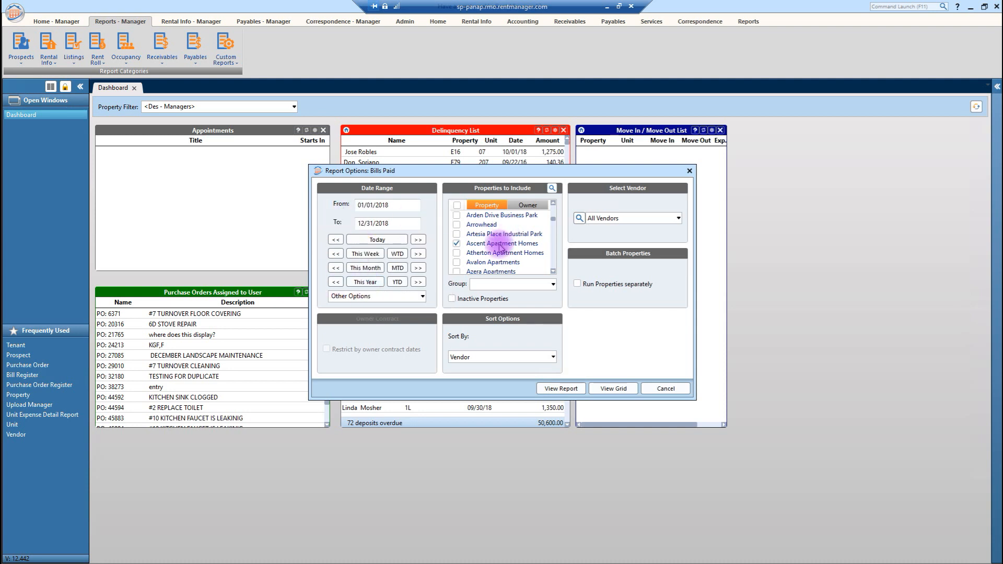
pyautogui.click(606, 217)
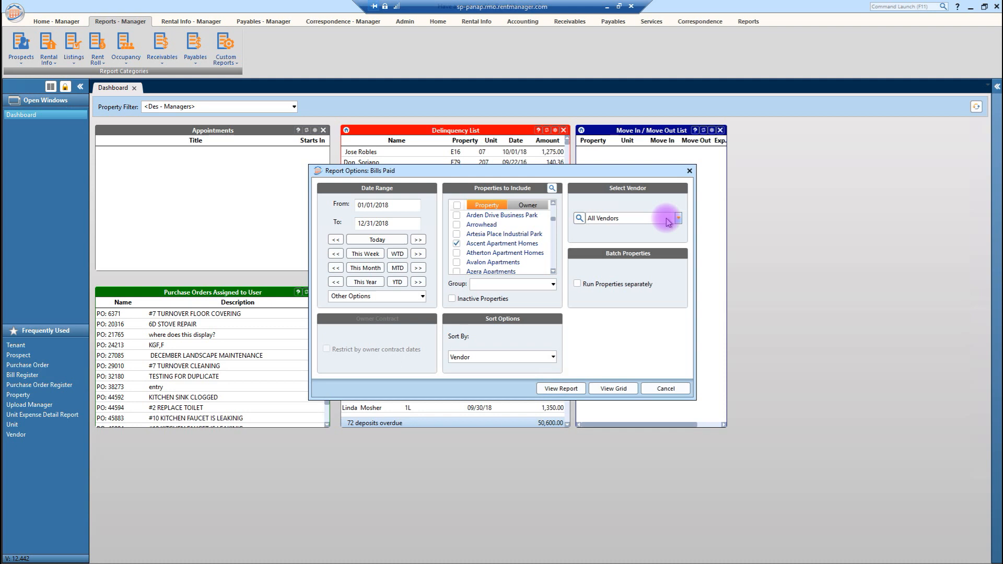
pyautogui.click(562, 388)
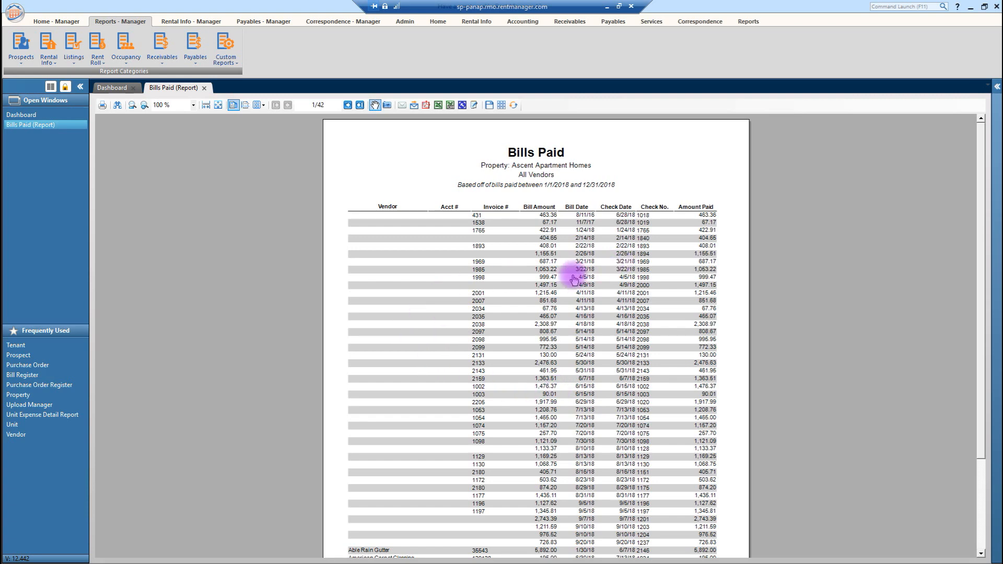
pyautogui.scroll(-3, 574, 280)
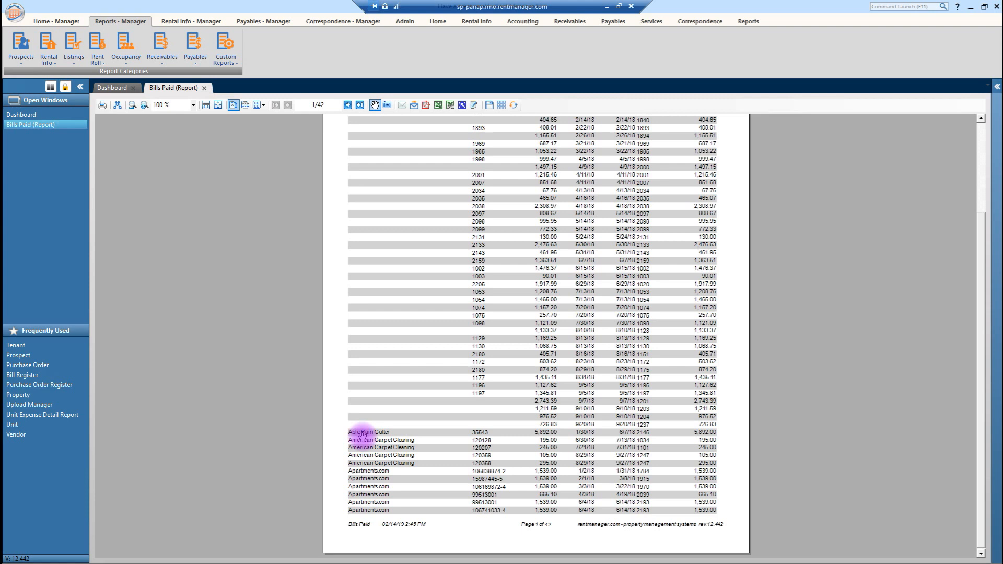
pyautogui.scroll(3, 515, 384)
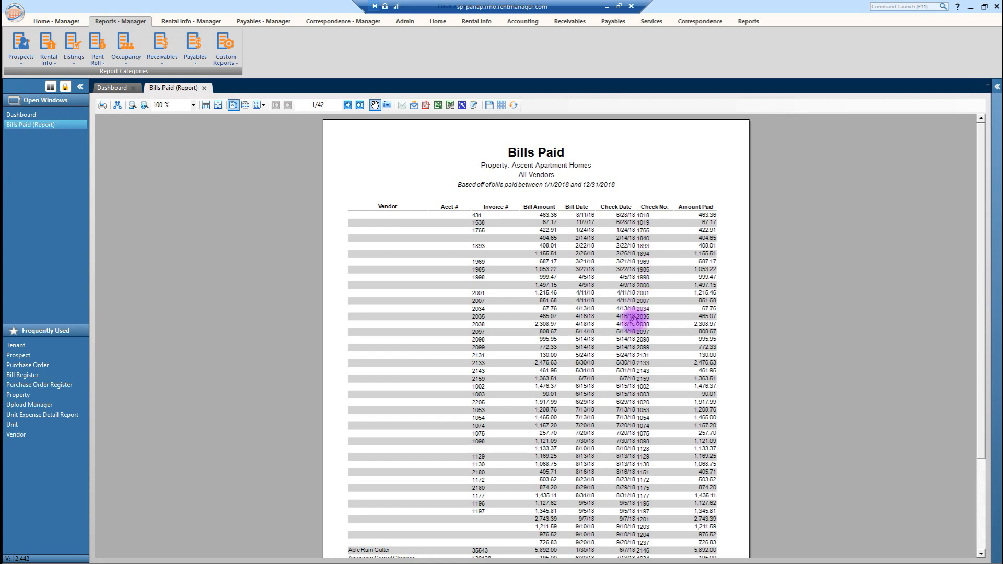
pyautogui.scroll(-3, 633, 318)
pyautogui.scroll(-2, 631, 320)
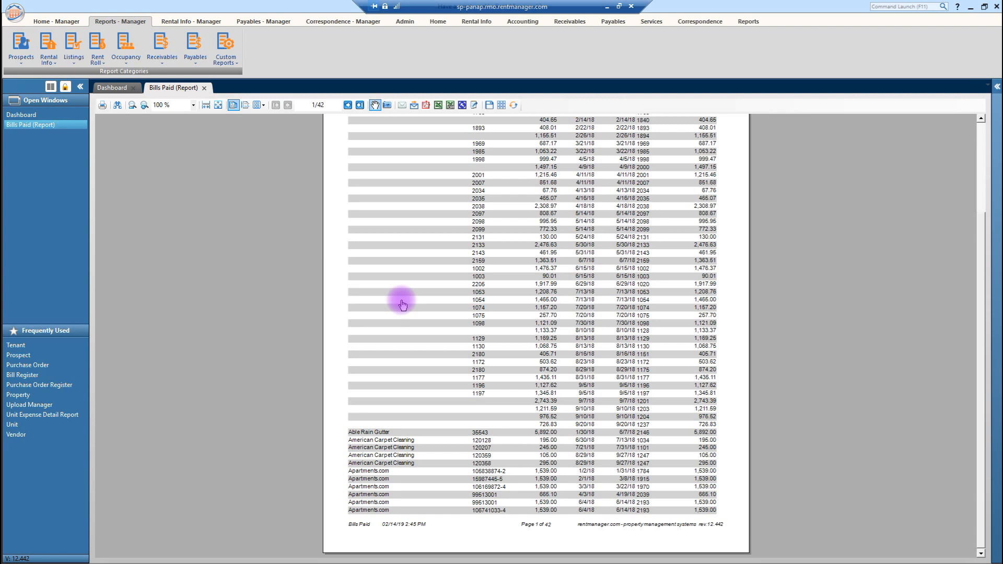
pyautogui.click(348, 105)
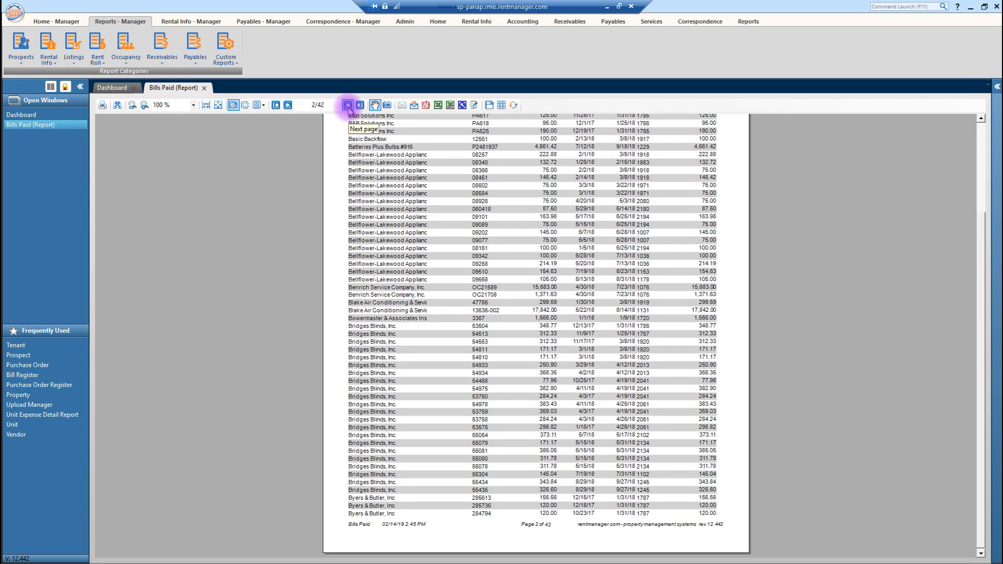
pyautogui.click(348, 105)
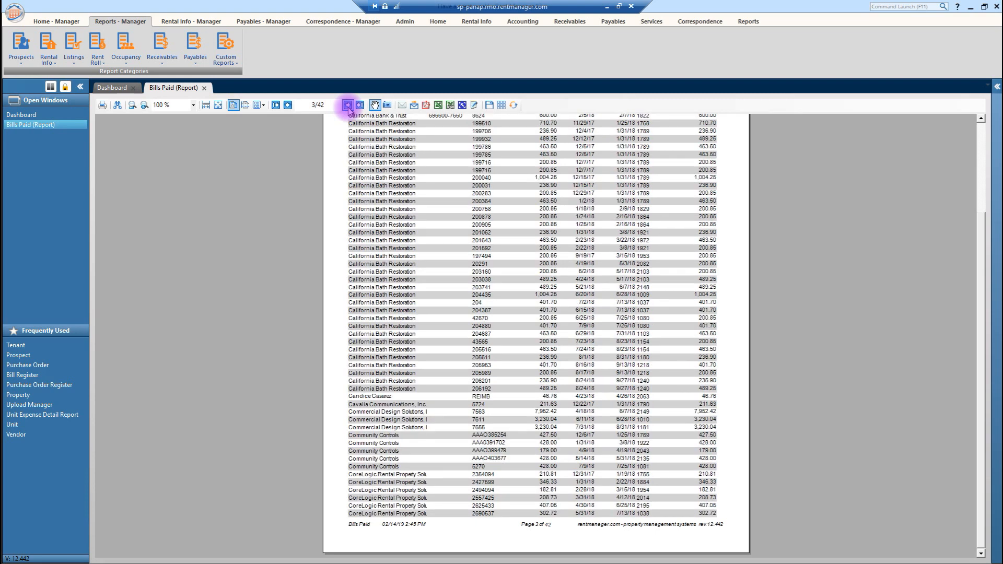
pyautogui.click(348, 105)
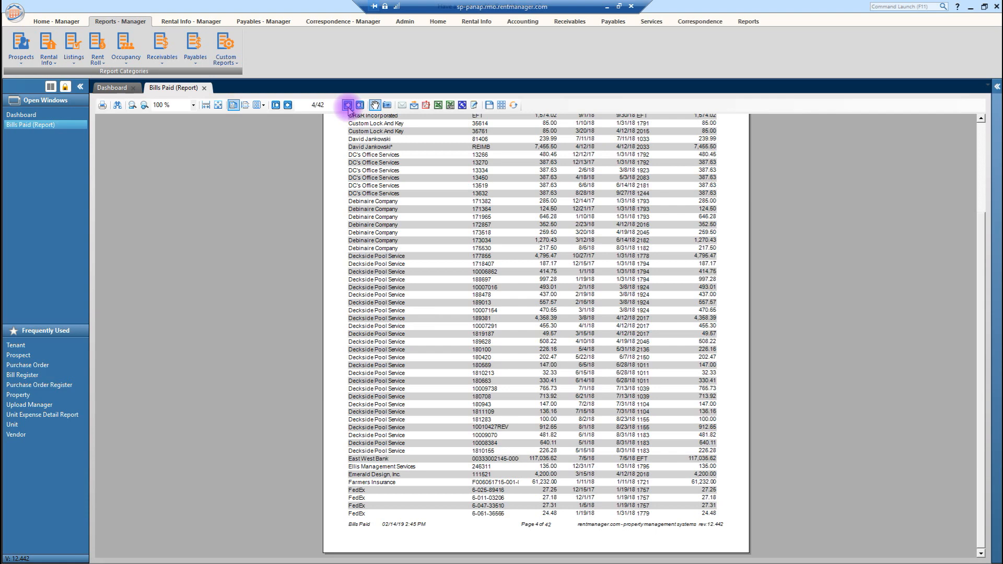
pyautogui.click(348, 105)
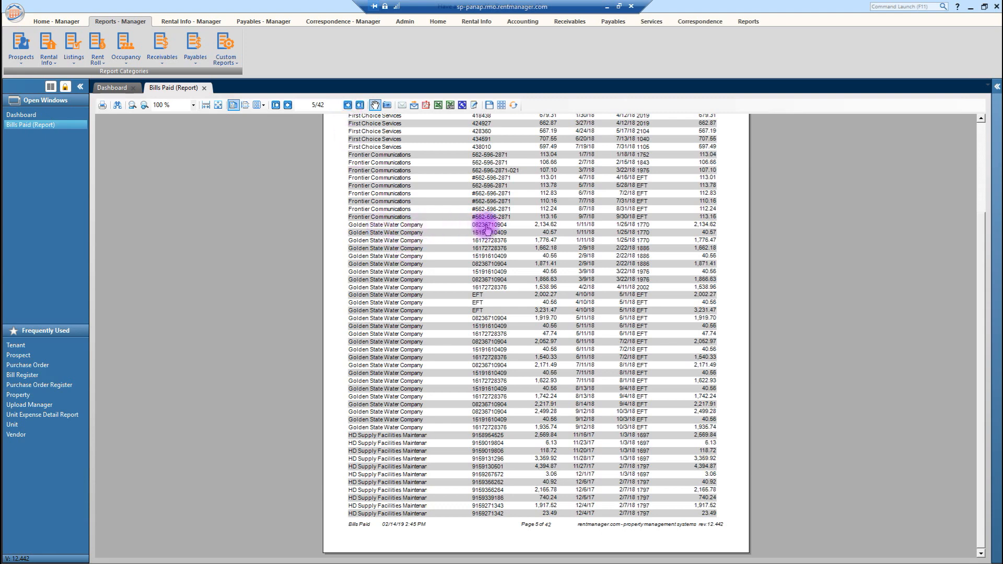
pyautogui.click(487, 230)
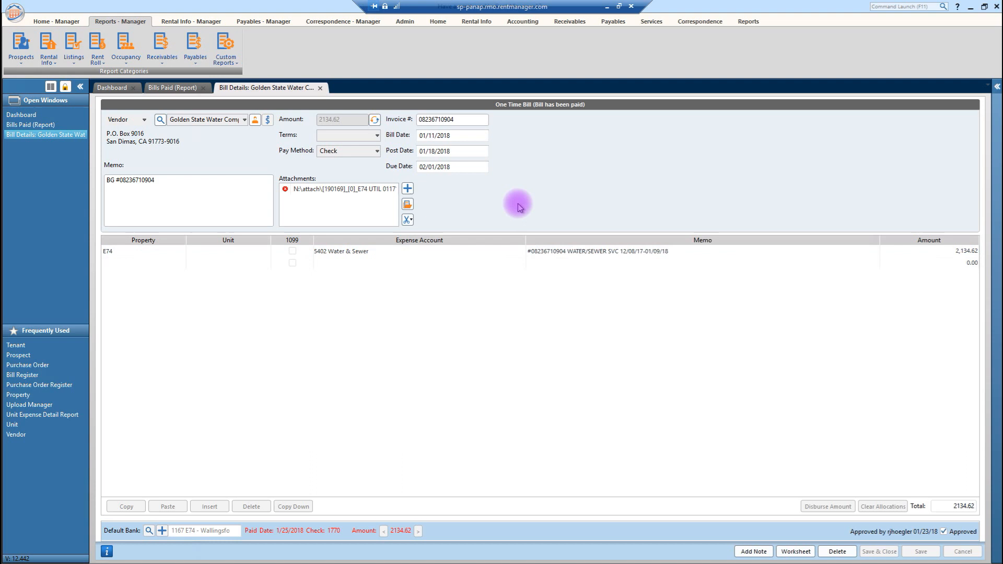
# Attempt to view the bill's attached file, dismiss the file-not-found error, and return to Bills Paid.
pyautogui.click(324, 191)
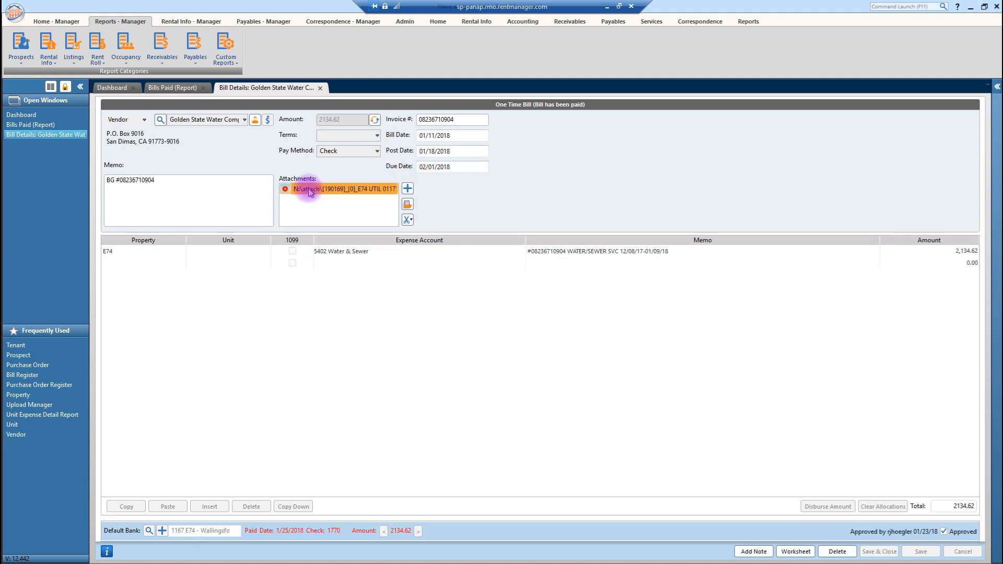
pyautogui.doubleClick(311, 191)
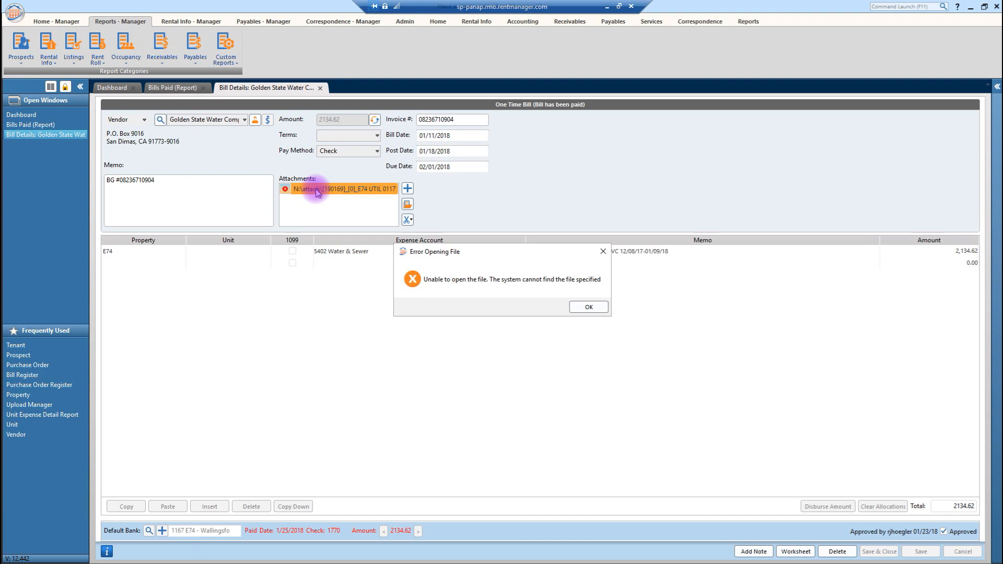
pyautogui.click(605, 252)
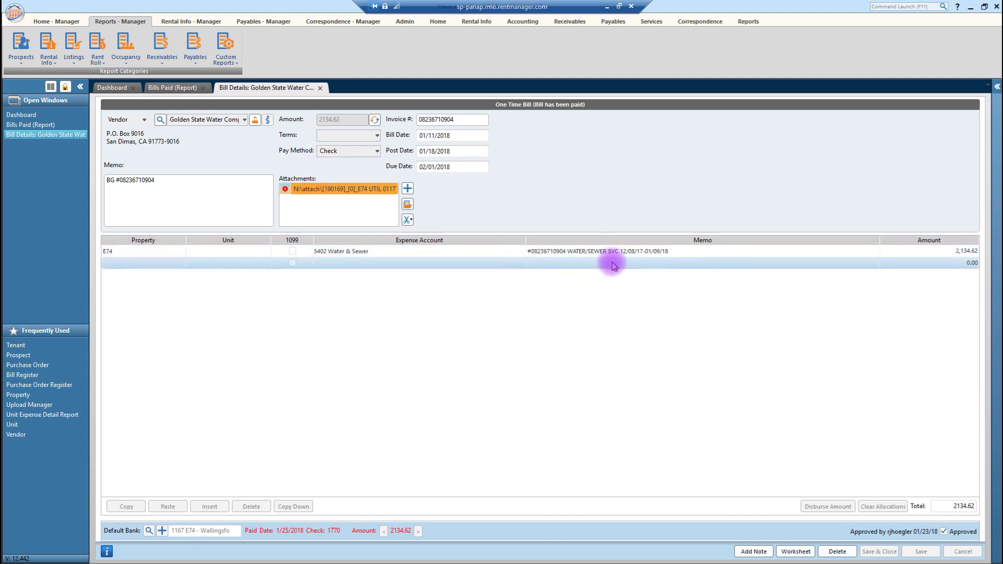
pyautogui.click(174, 88)
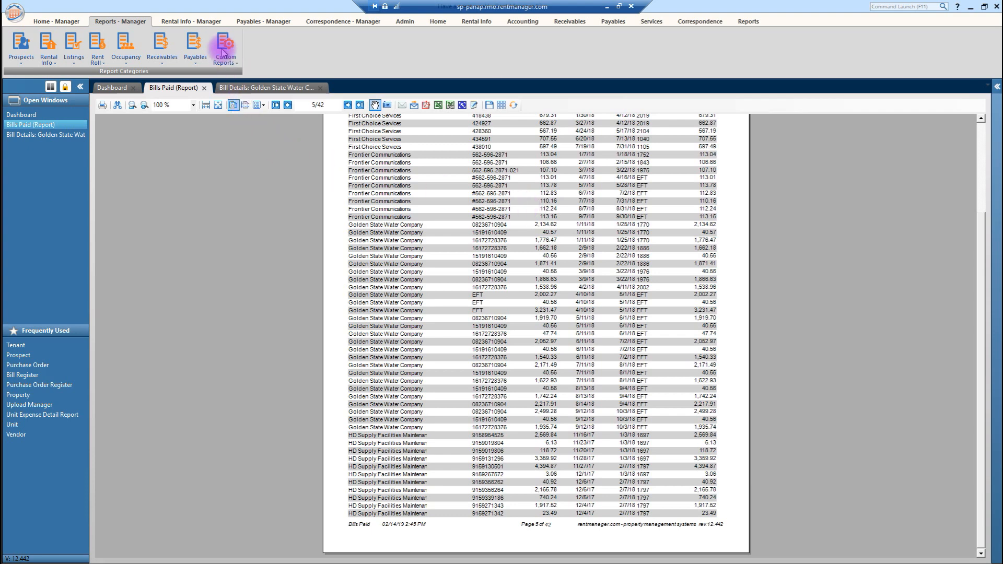
# Show the Payables report category list from the Report Categories ribbon.
pyautogui.click(193, 52)
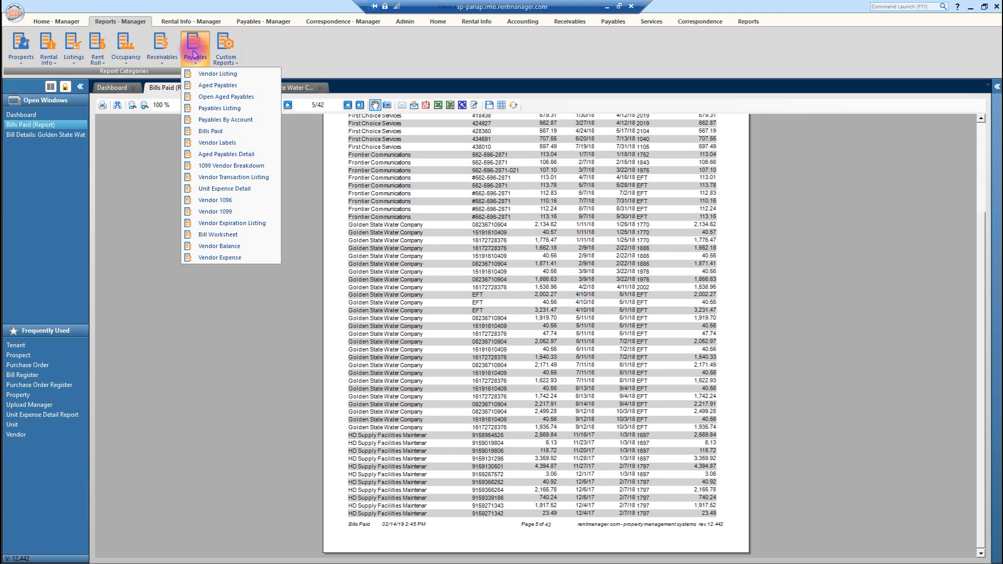
# Start a Unit Expense Detail report for Ascent Apartment Homes only, dated 01/01/2018 to 12/31/2018.
pyautogui.click(223, 189)
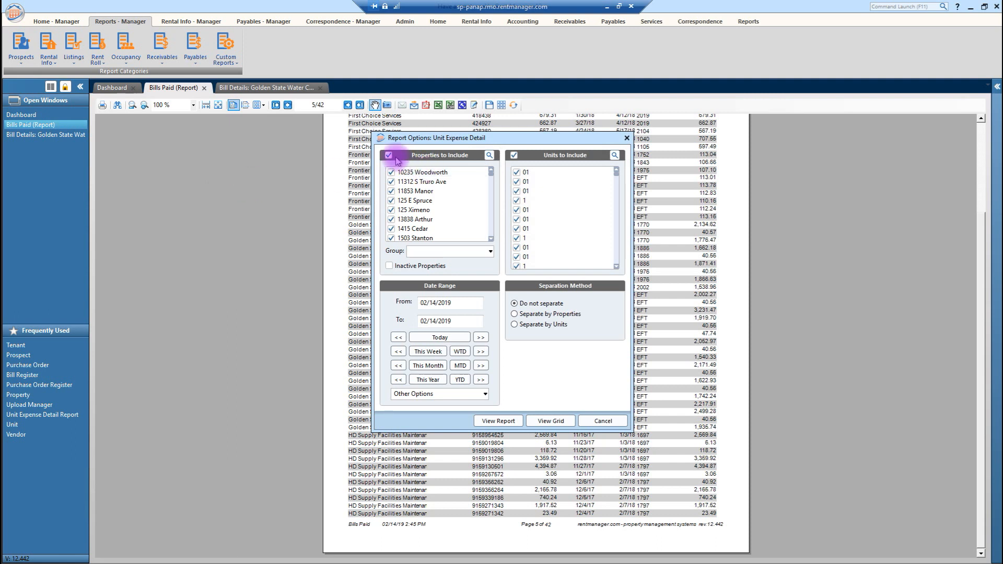
pyautogui.click(388, 156)
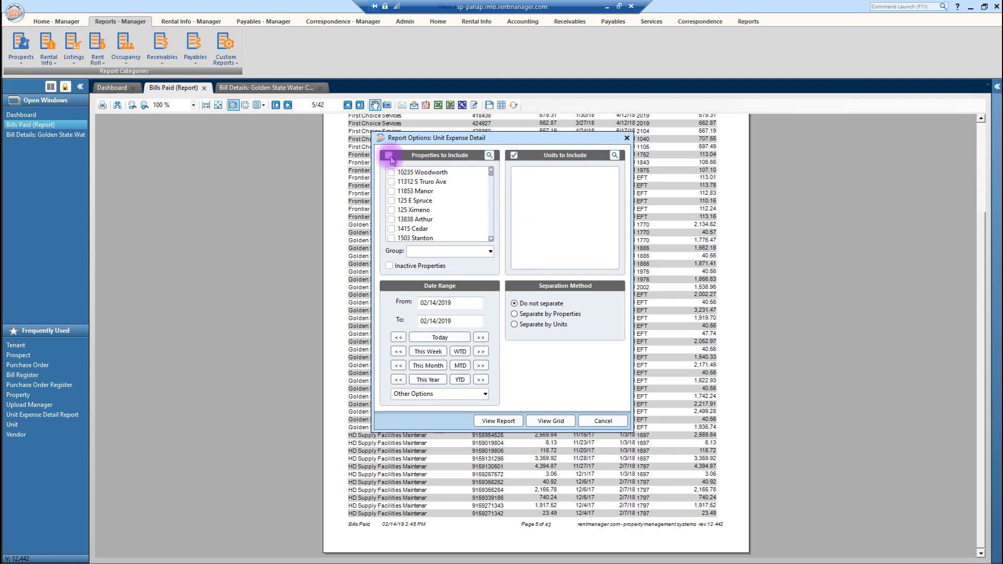
pyautogui.scroll(-1, 406, 212)
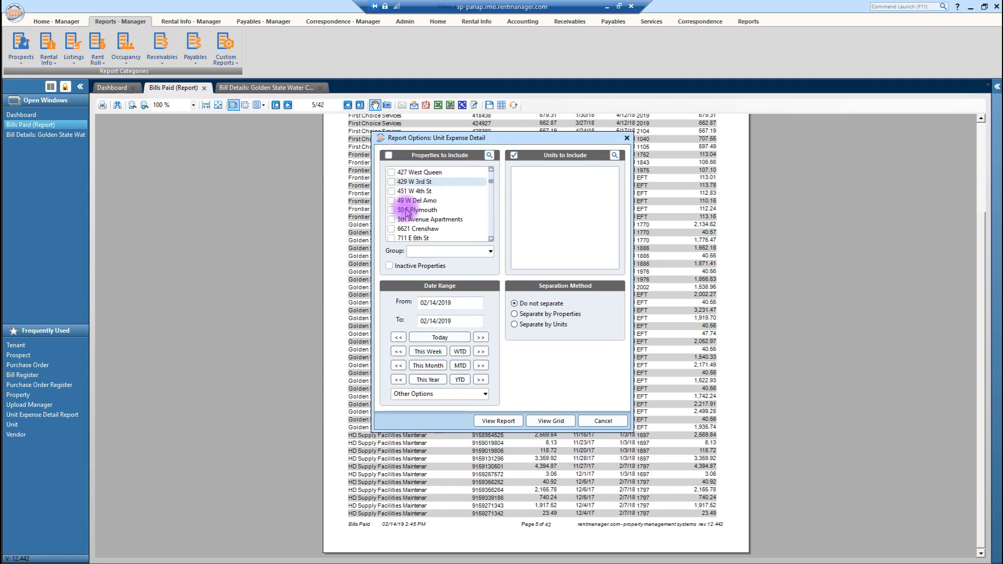
pyautogui.scroll(-1, 406, 212)
pyautogui.scroll(-1, 406, 213)
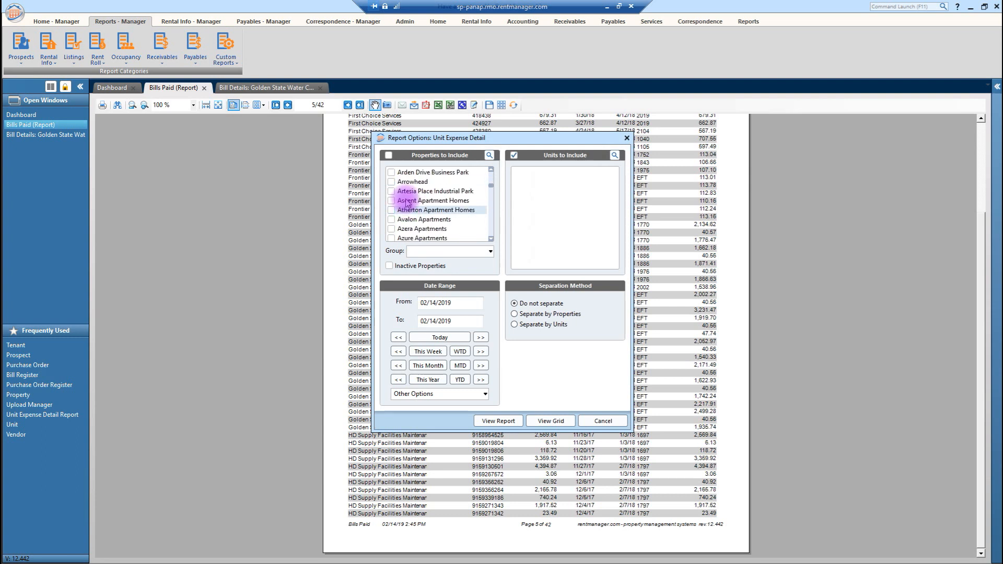
pyautogui.click(403, 201)
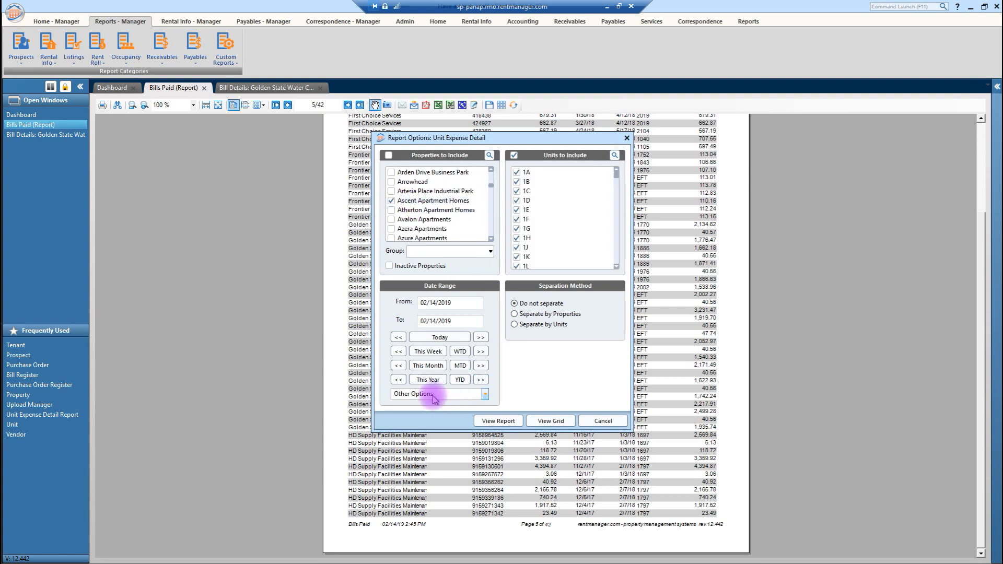
pyautogui.click(427, 379)
pyautogui.click(399, 380)
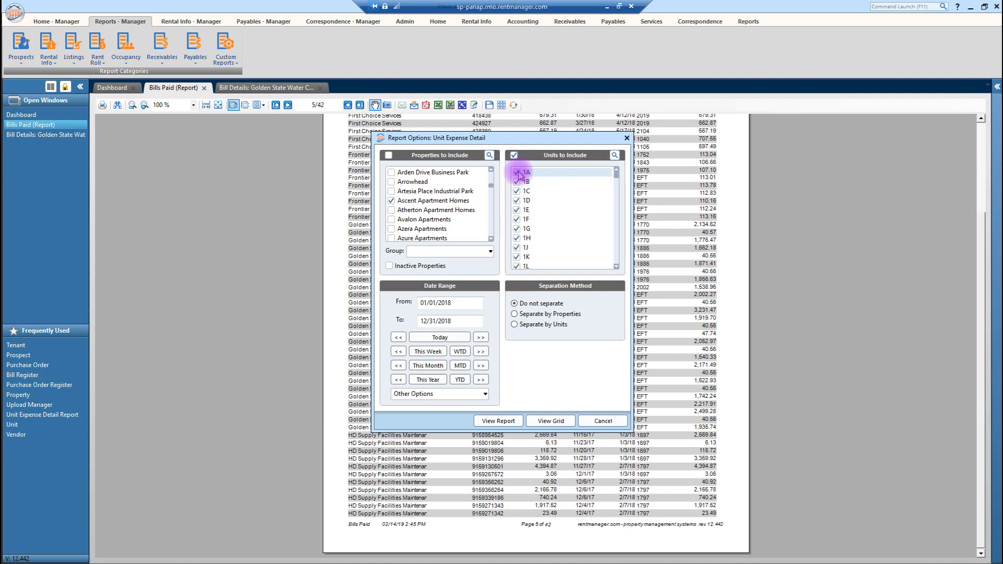
# Limit the report to units 1A, 1B, 1C, 1D and 1E and run it.
pyautogui.click(517, 172)
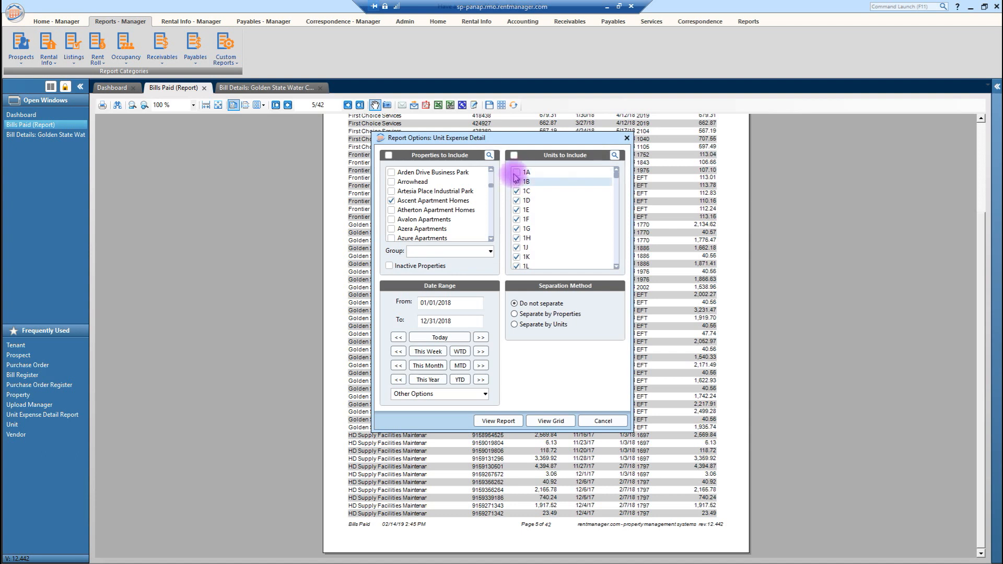
pyautogui.click(515, 156)
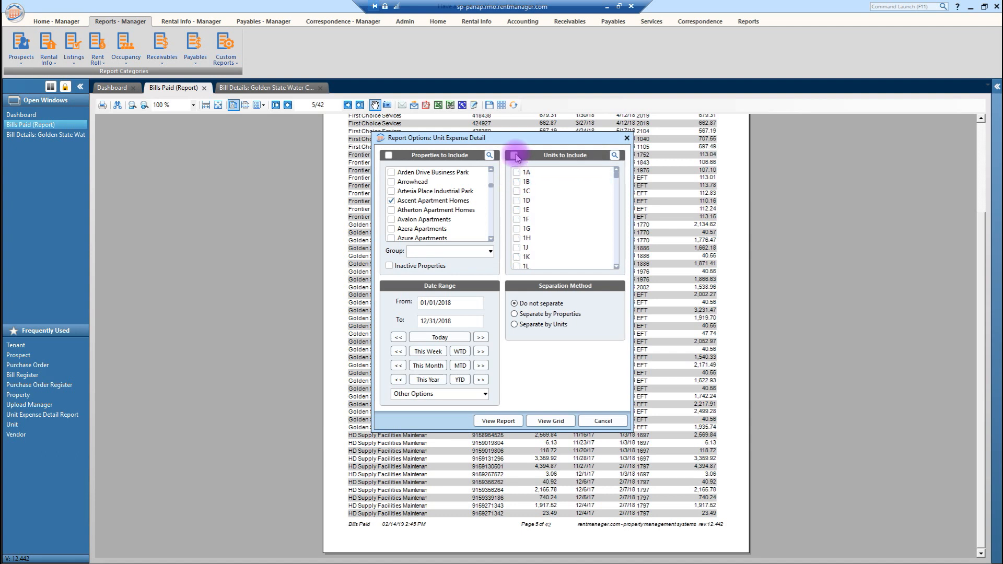
pyautogui.click(516, 173)
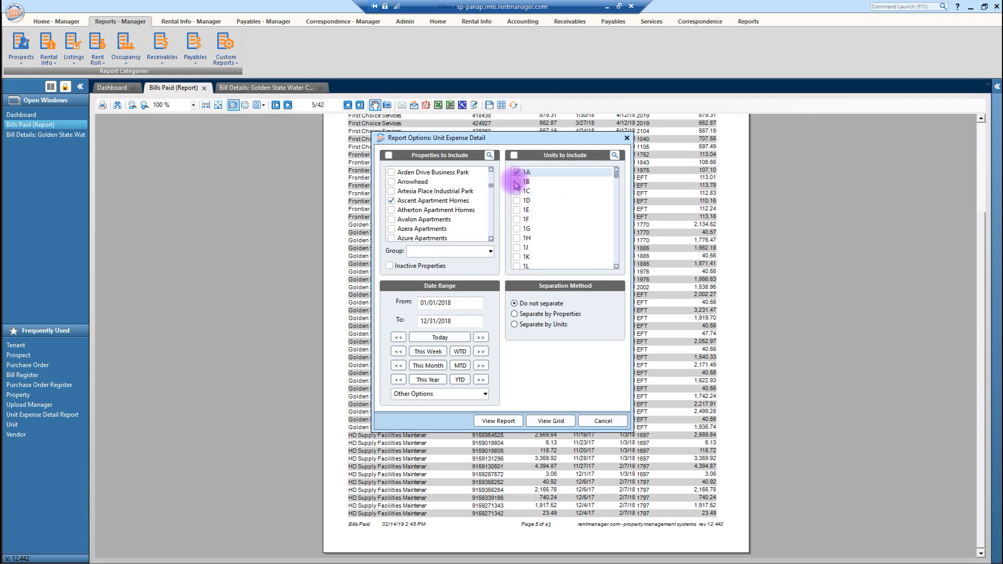
pyautogui.click(517, 182)
pyautogui.click(516, 201)
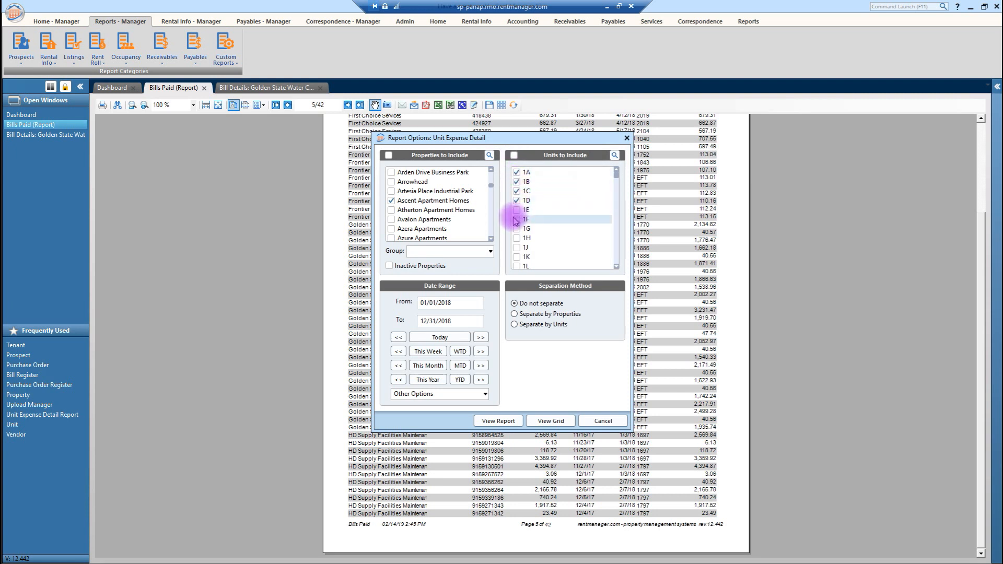
pyautogui.click(516, 211)
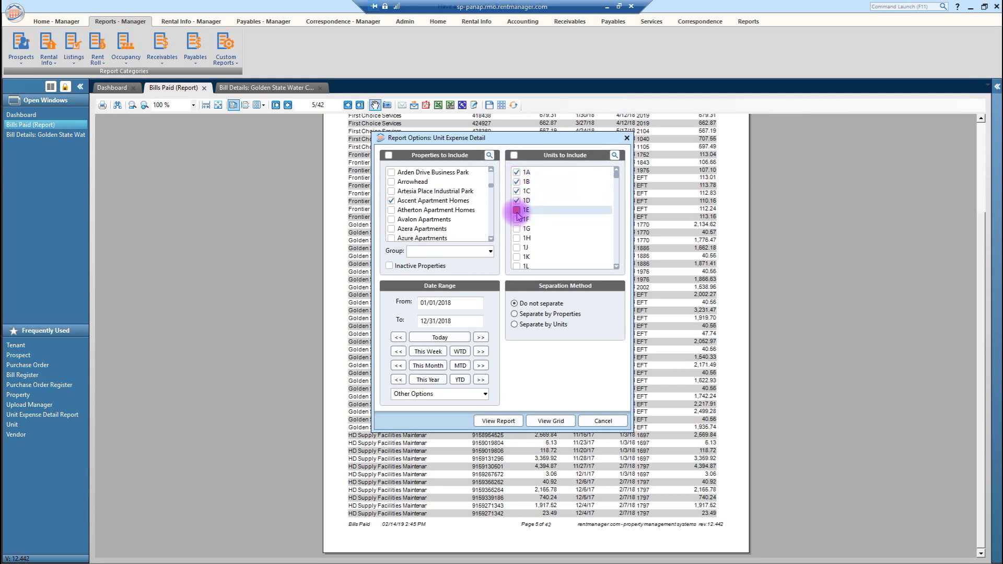
pyautogui.click(492, 422)
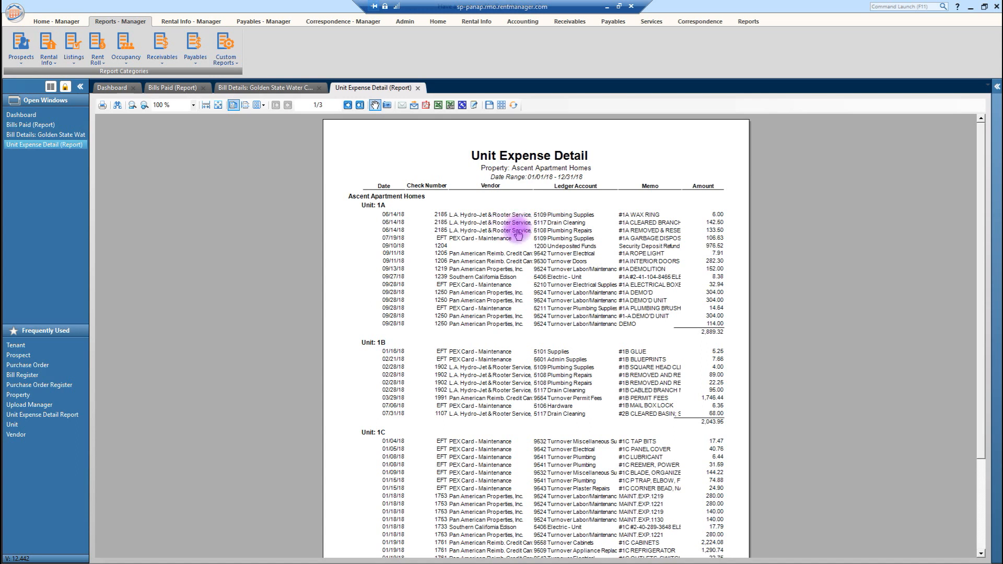
pyautogui.scroll(-3, 618, 408)
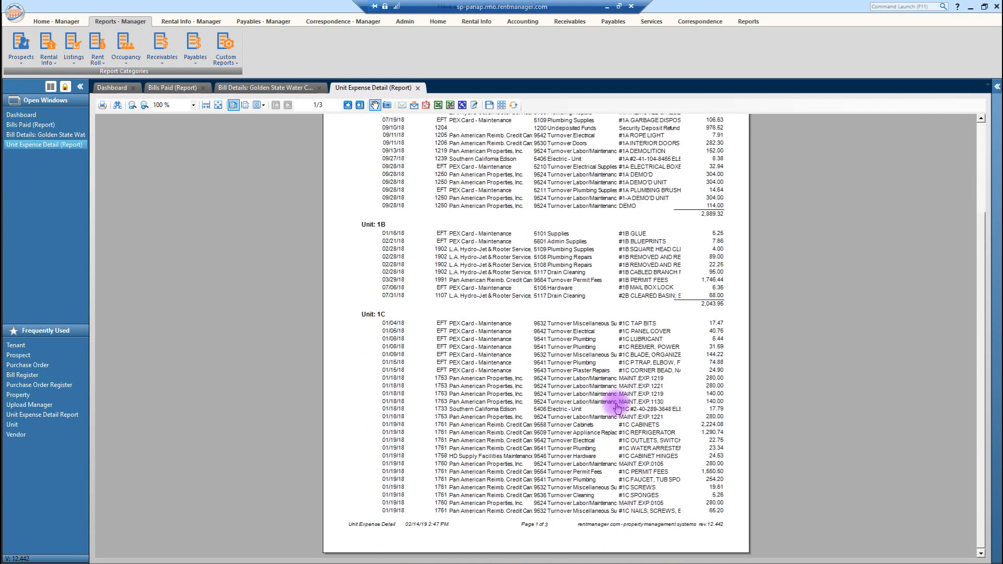
# Page through the Unit Expense Detail report to its final page showing the 34,387.20 total.
pyautogui.click(348, 105)
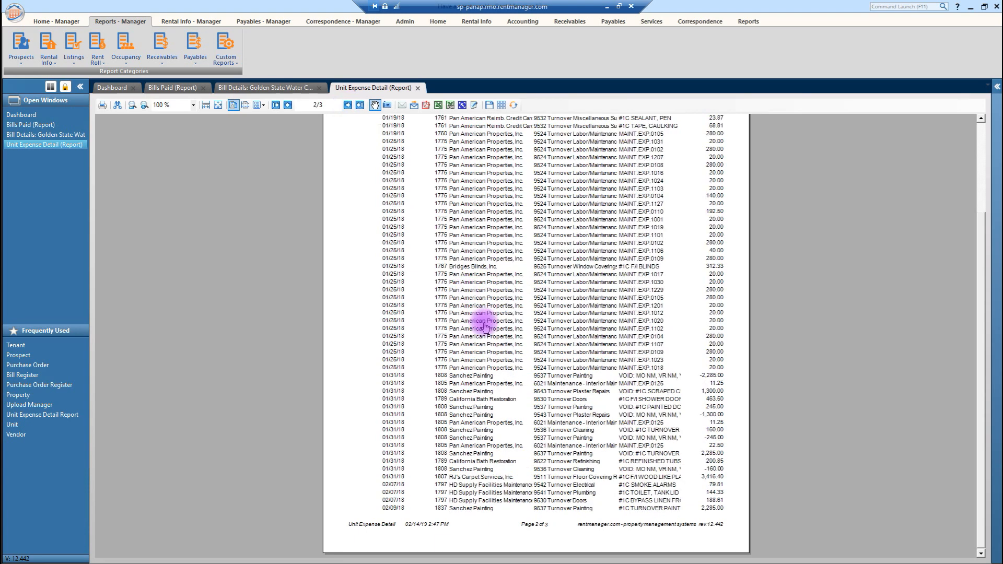
pyautogui.scroll(3, 485, 328)
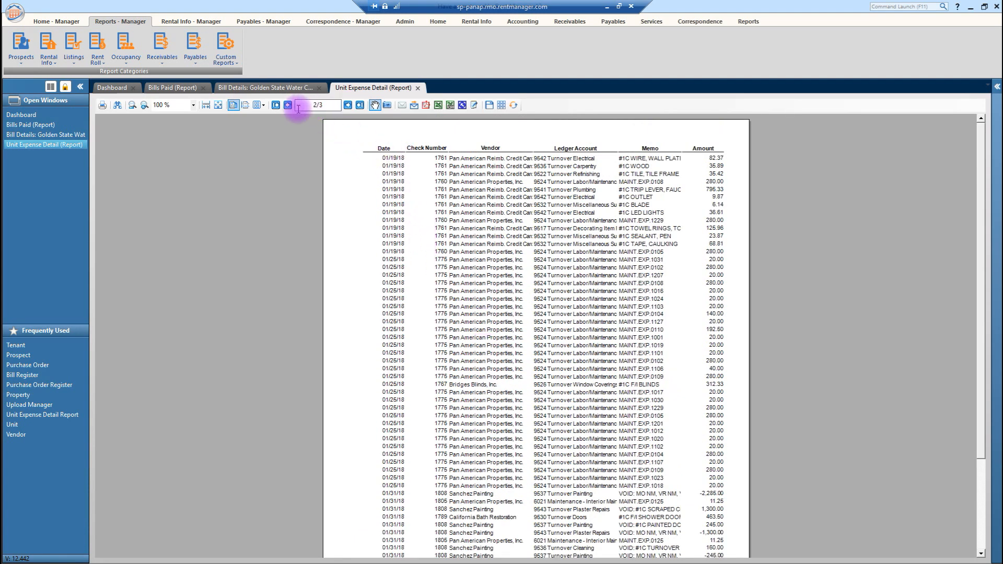
pyautogui.click(348, 105)
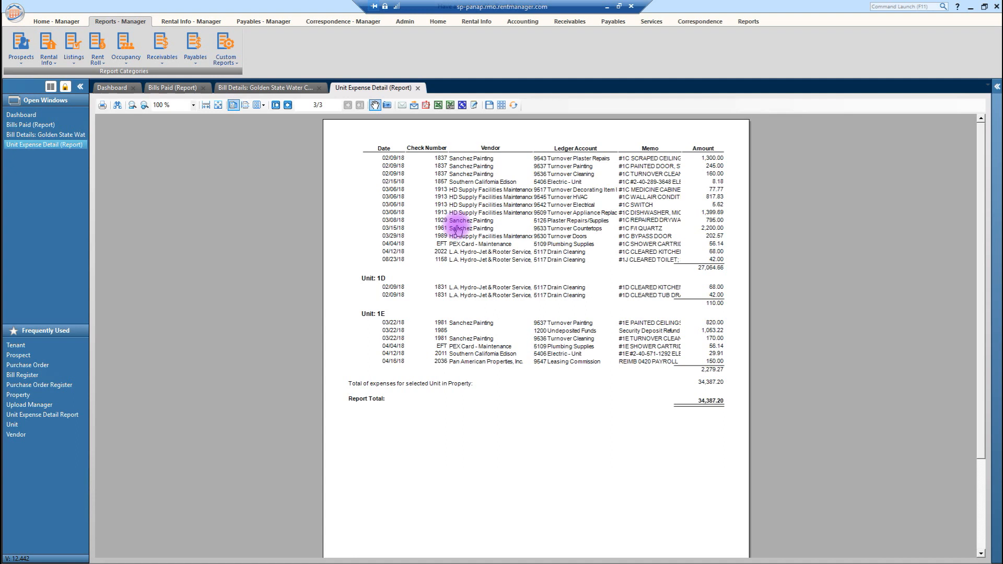
# Show the Custom Reports list, which offers a Weekly Summary Report.
pyautogui.click(228, 57)
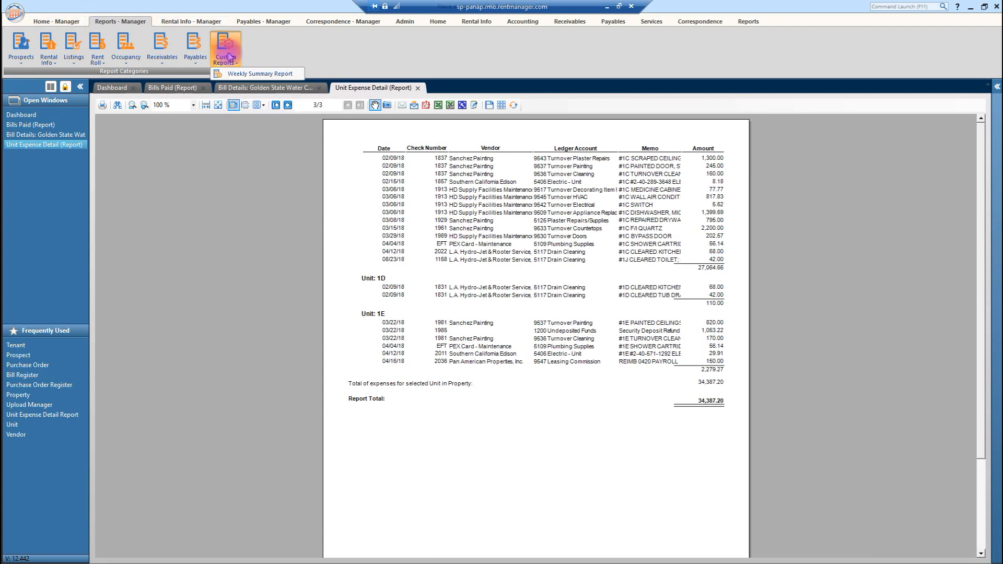